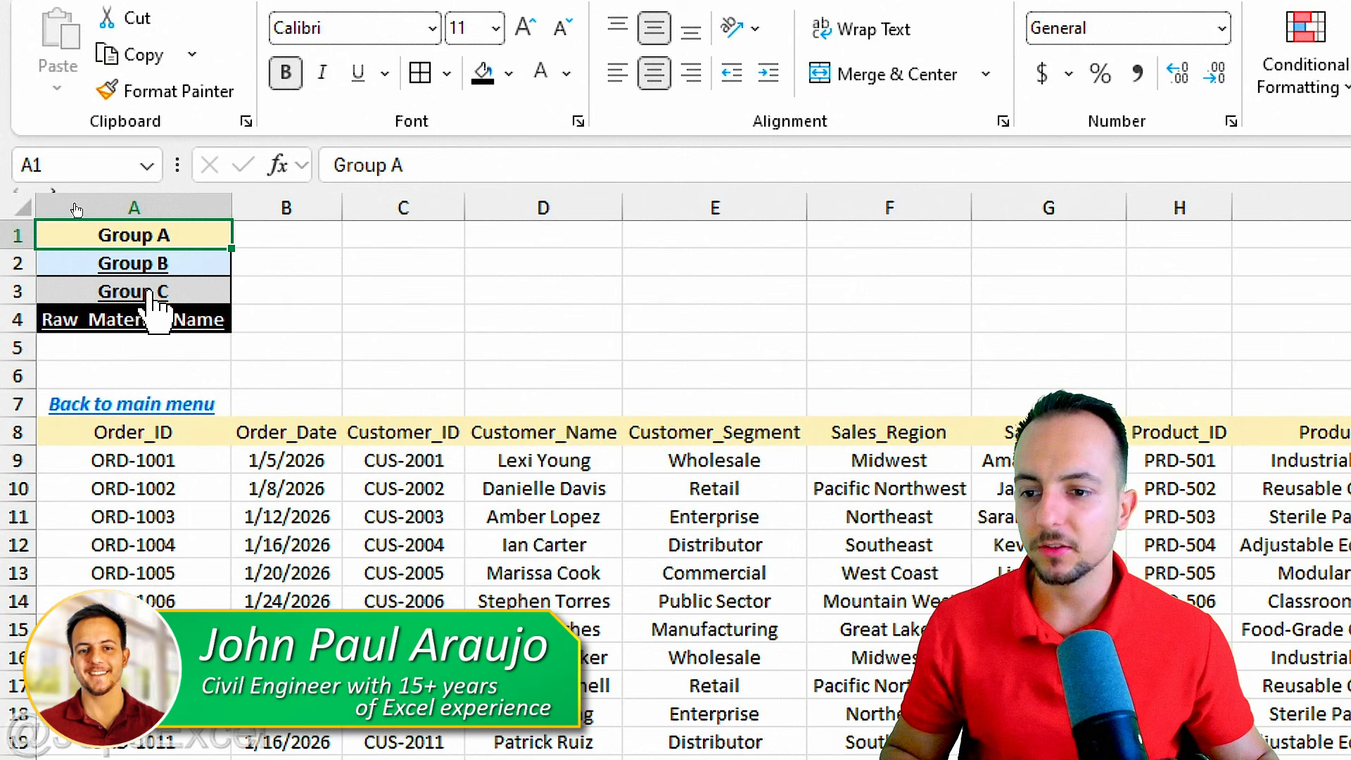
Try the Group C and Raw_Material_Name navigation links, returning to the start each time through Back to main menu.
left_click(149, 293)
scroll(595, 327, "right", 6)
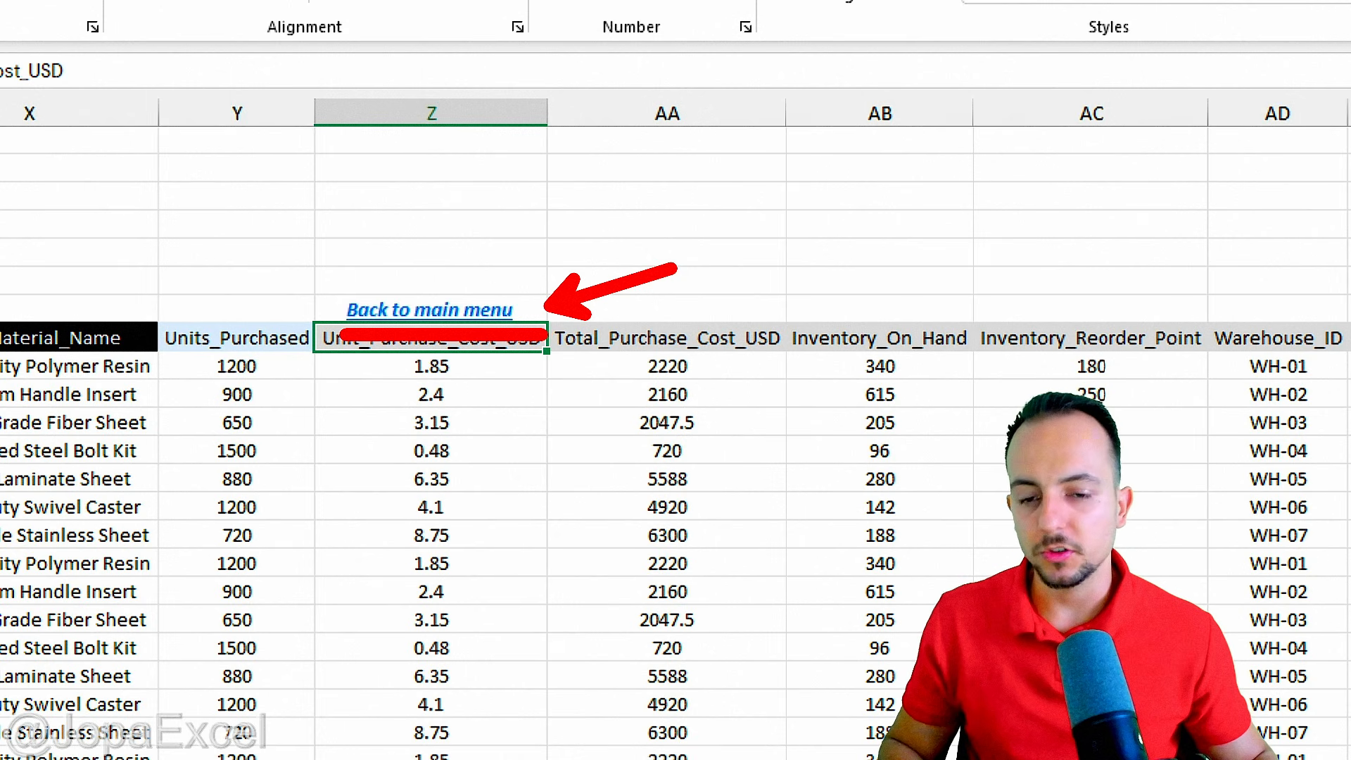
left_click(477, 310)
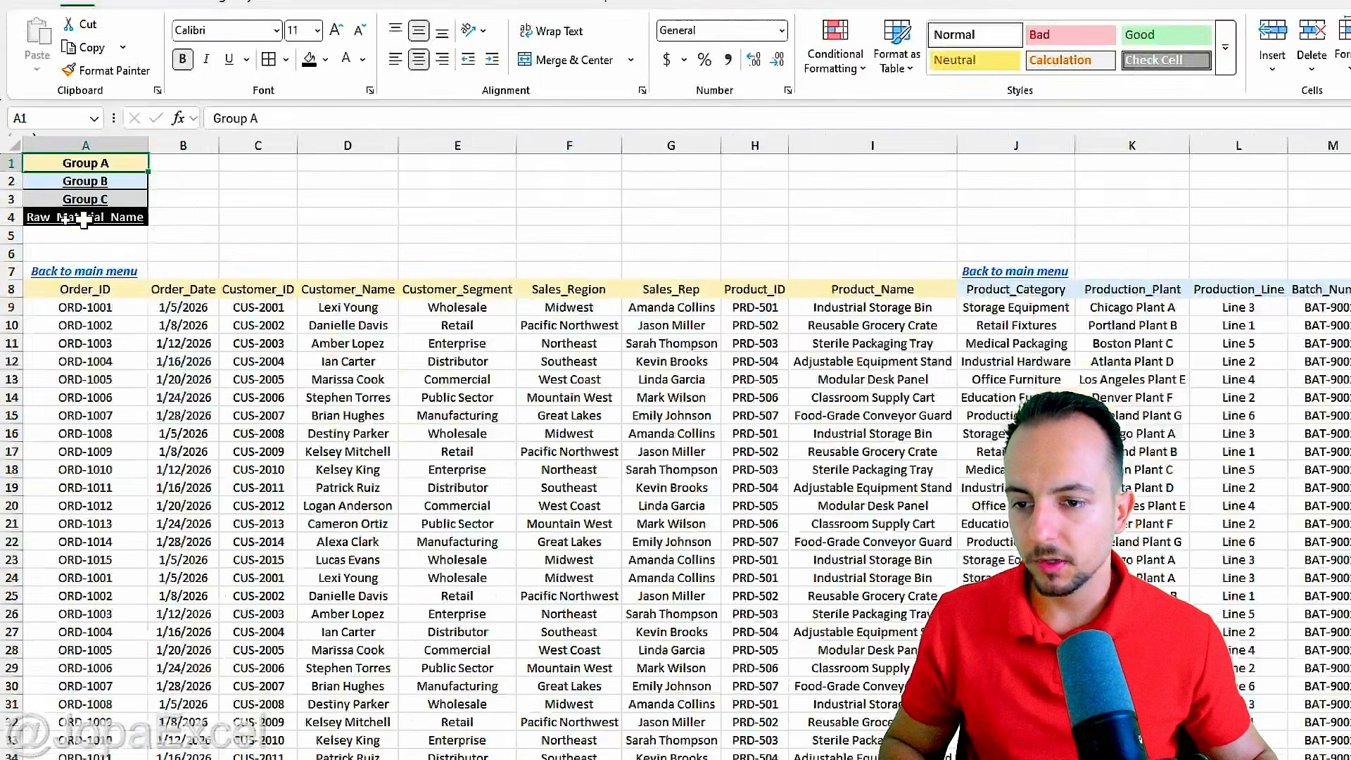
left_click(83, 218)
scroll(805, 299, "right", 3)
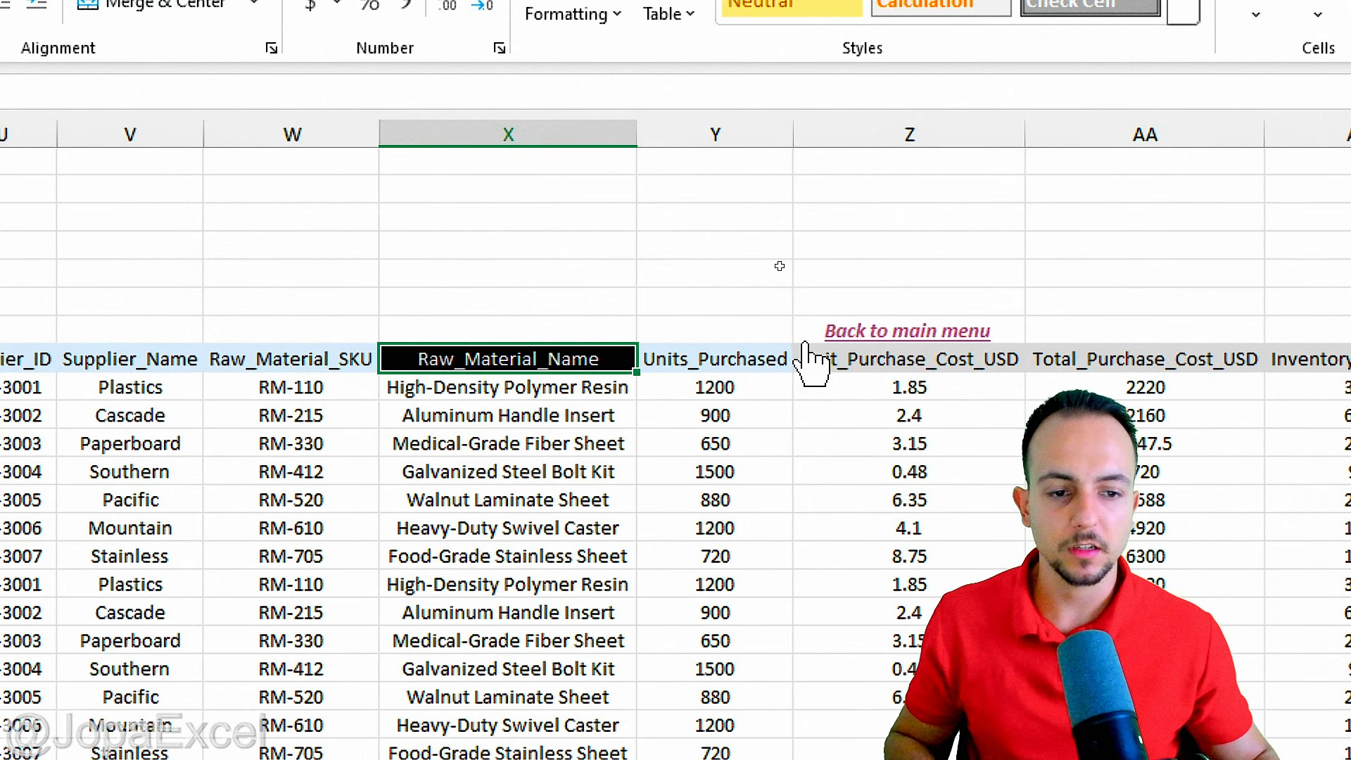
left_click(879, 331)
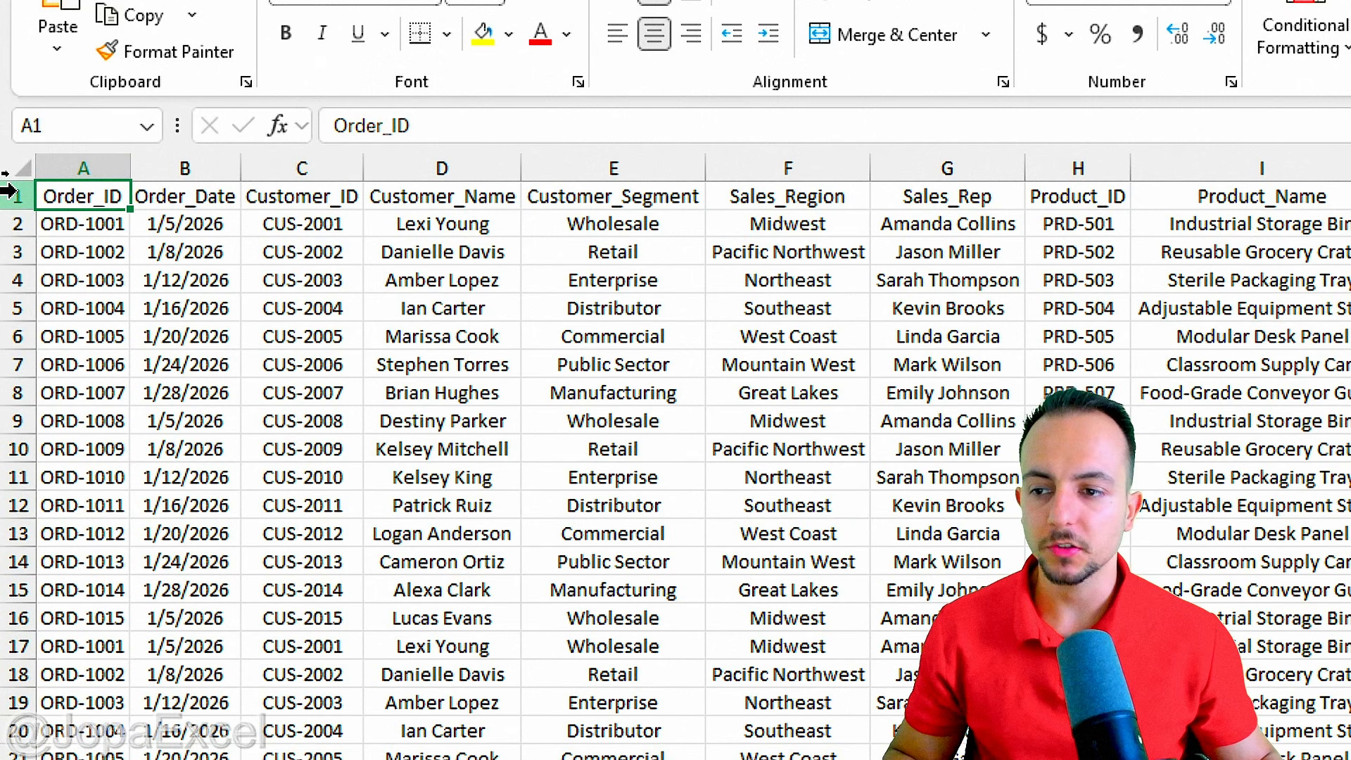
Insert seven blank rows above the header row of the data.
left_click_drag(9, 190, 21, 365)
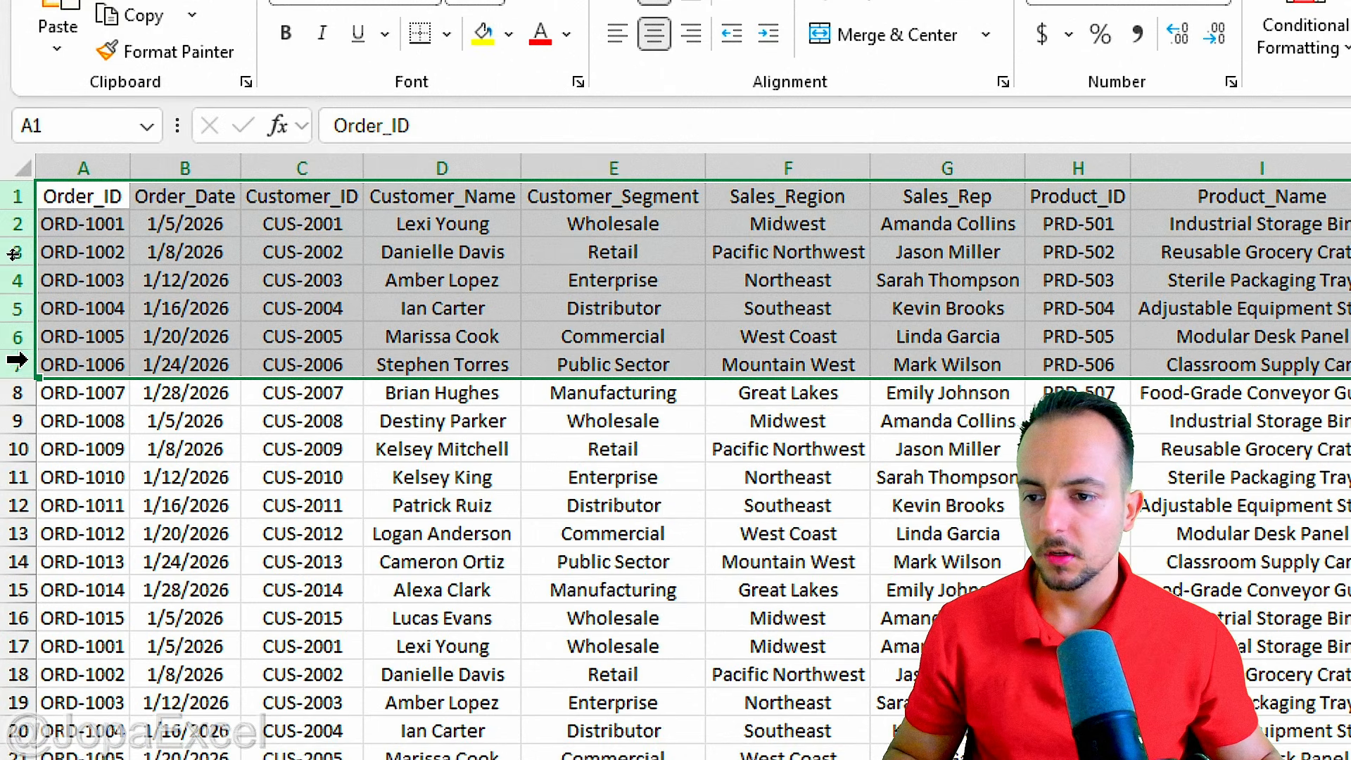
right_click(17, 303)
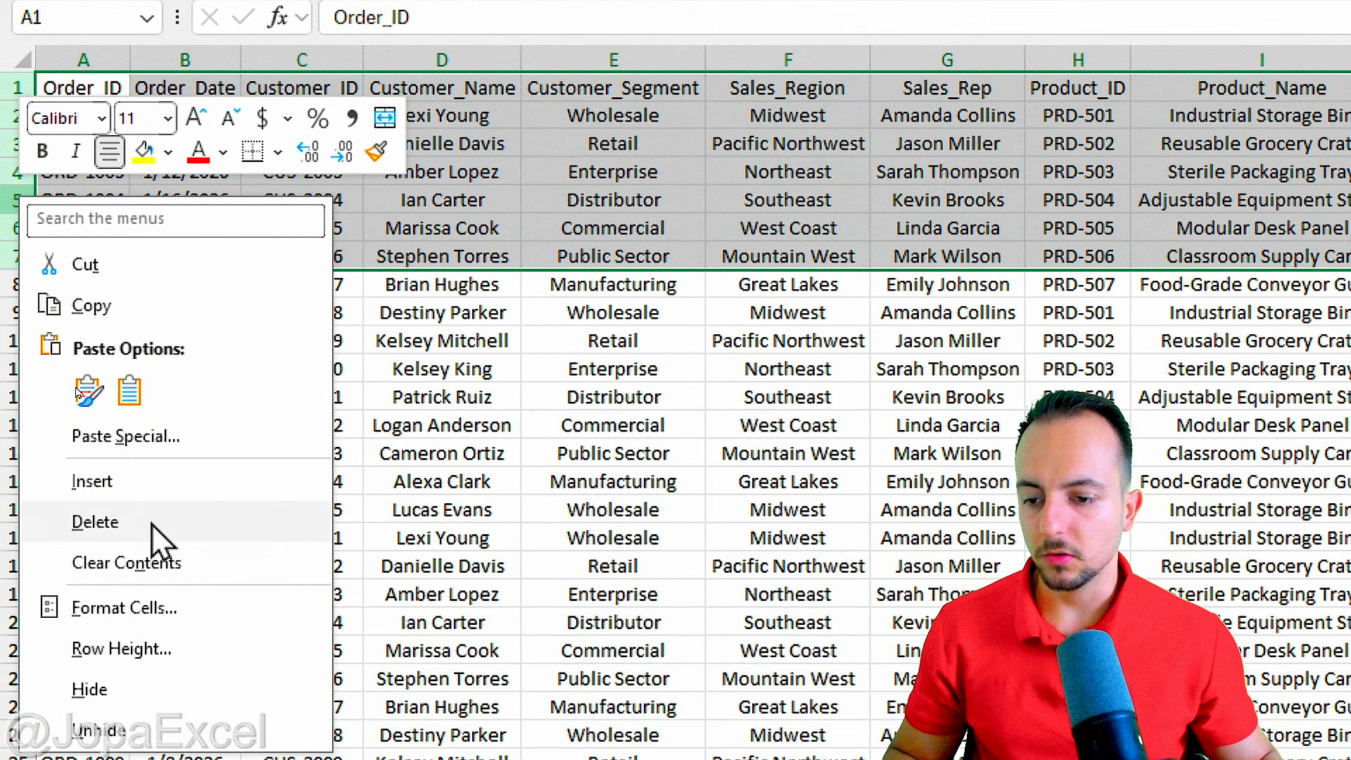
left_click(151, 481)
left_click(62, 96)
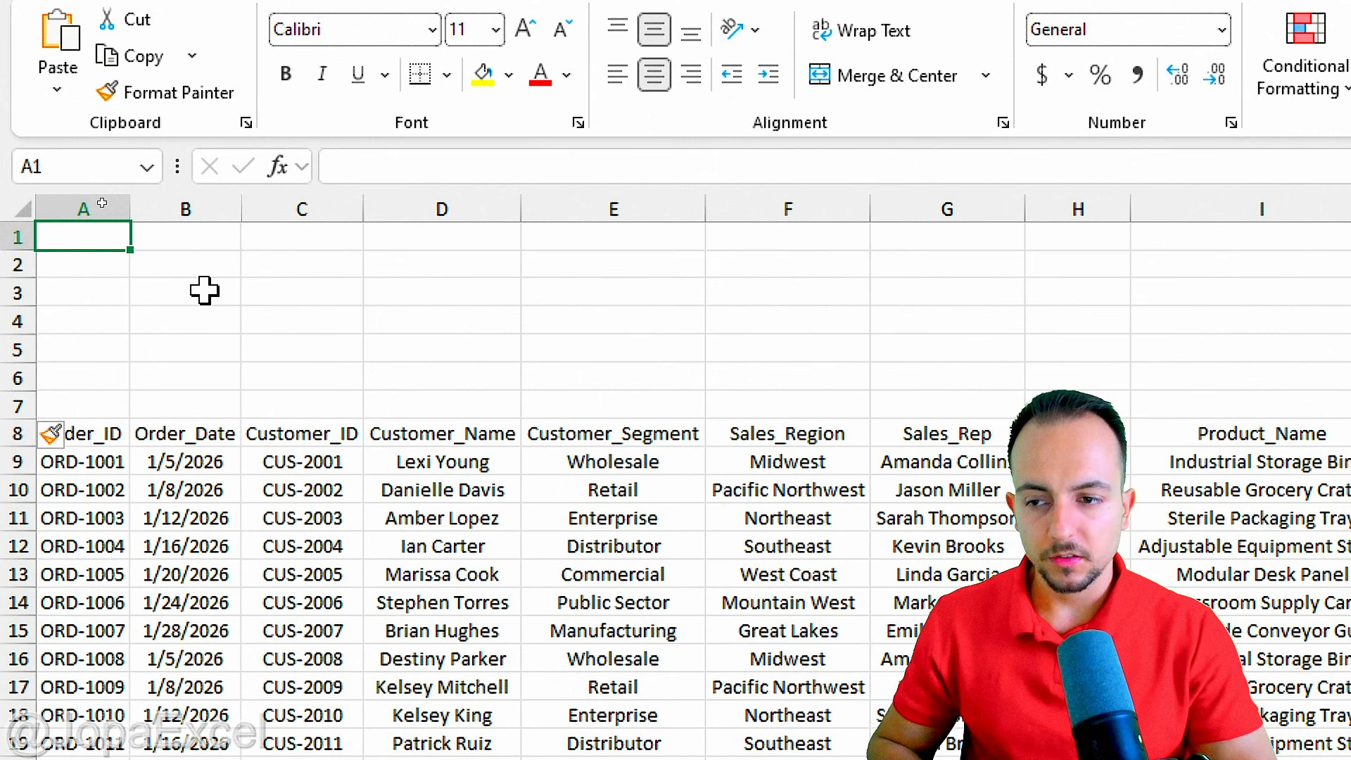
Enter the labels Group A, Group B and Group C in cells A1 to A3.
type("Group ")
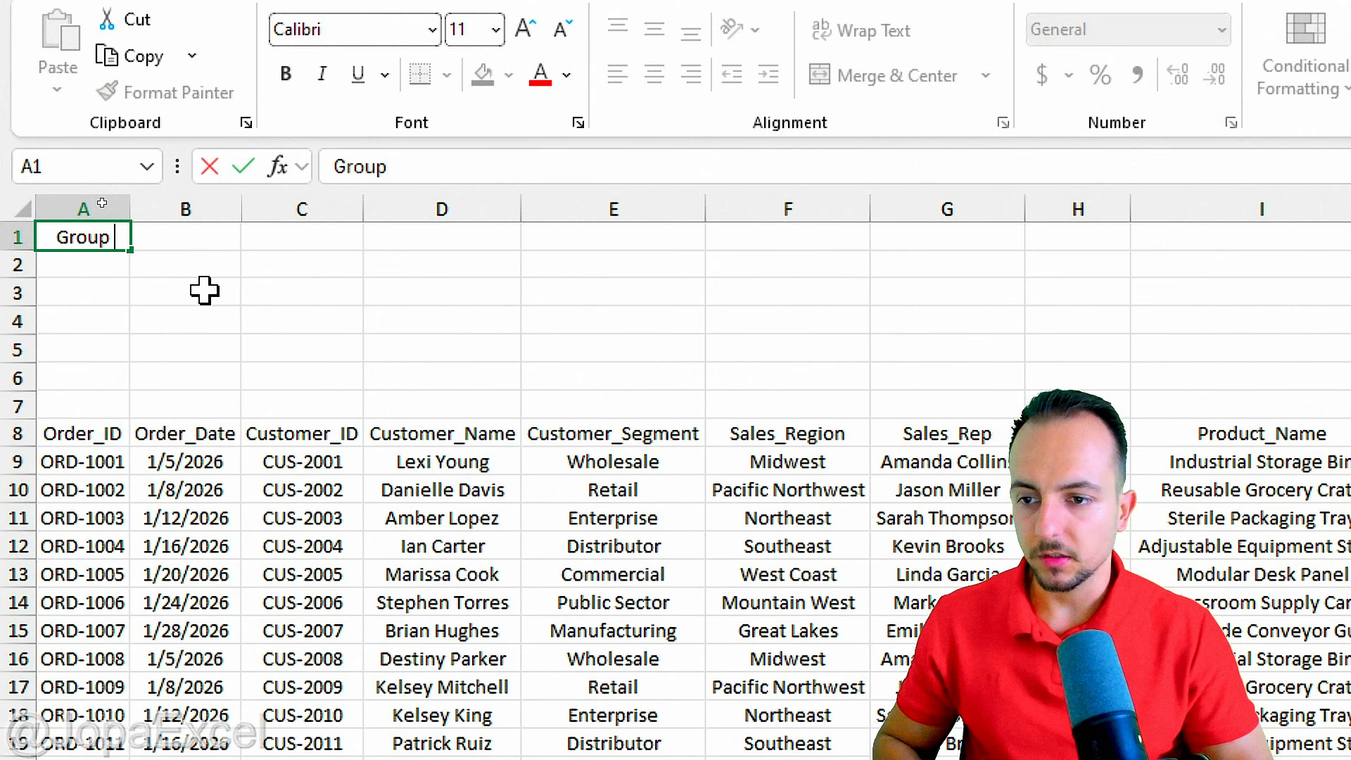
type("A")
key("Return")
type("Group ")
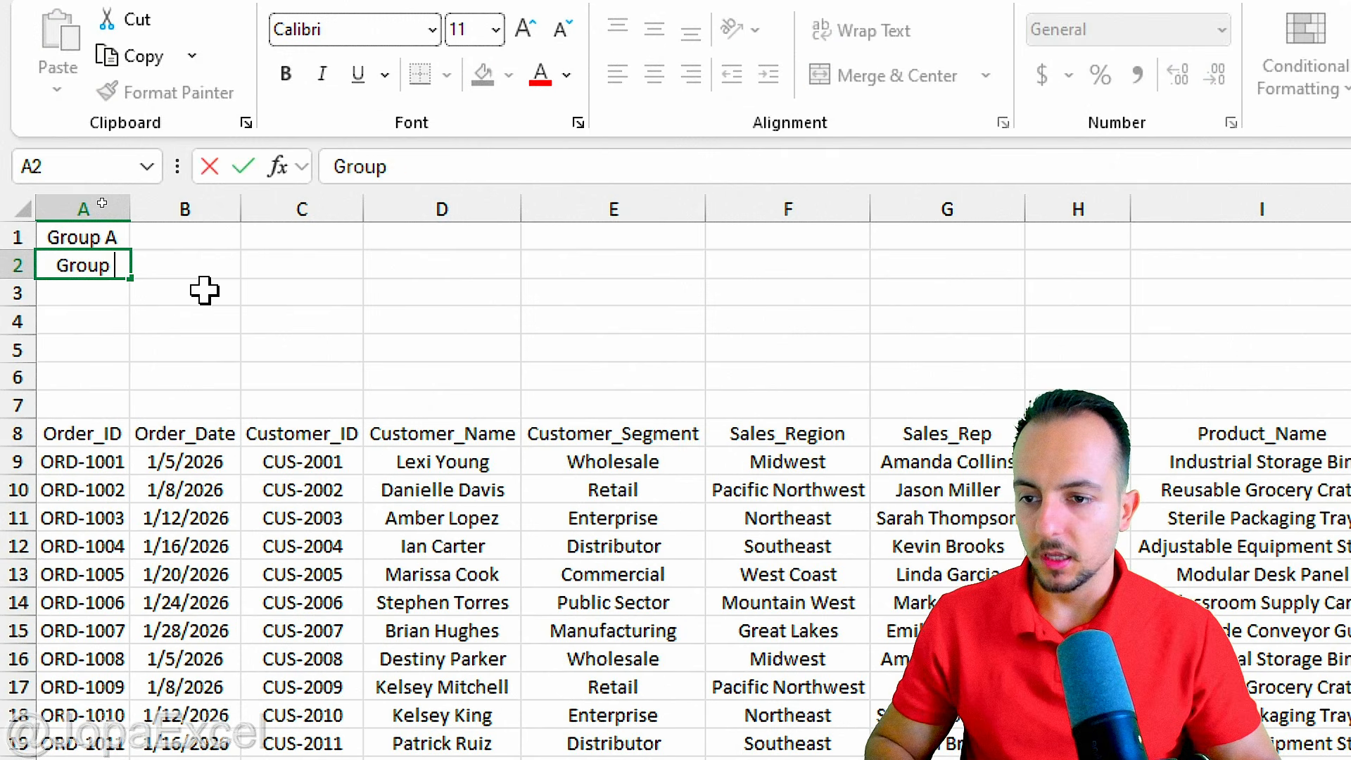
type("B")
key("Return")
type("Group ")
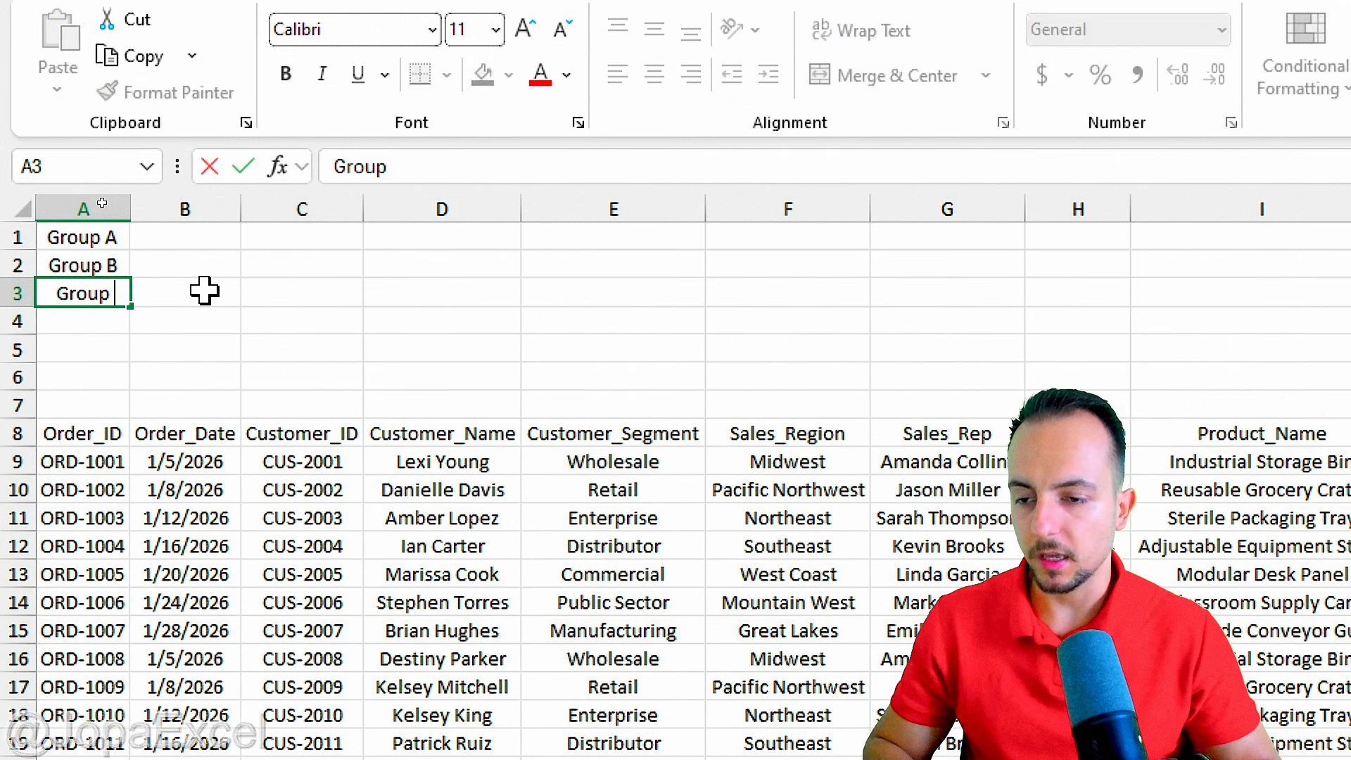
type("C")
key("Return")
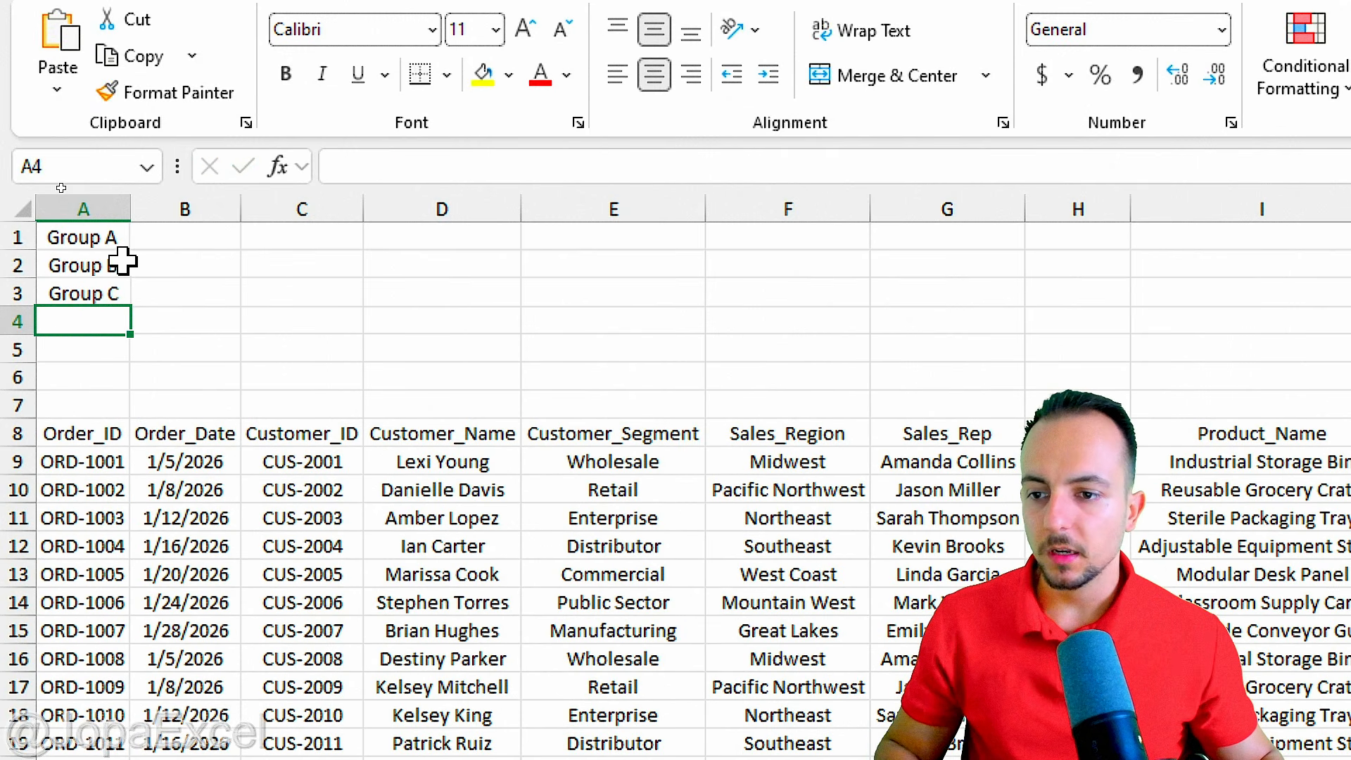
Fill the Group A cell A1 with Gold, Accent 4, Lighter 80%.
left_click(102, 243)
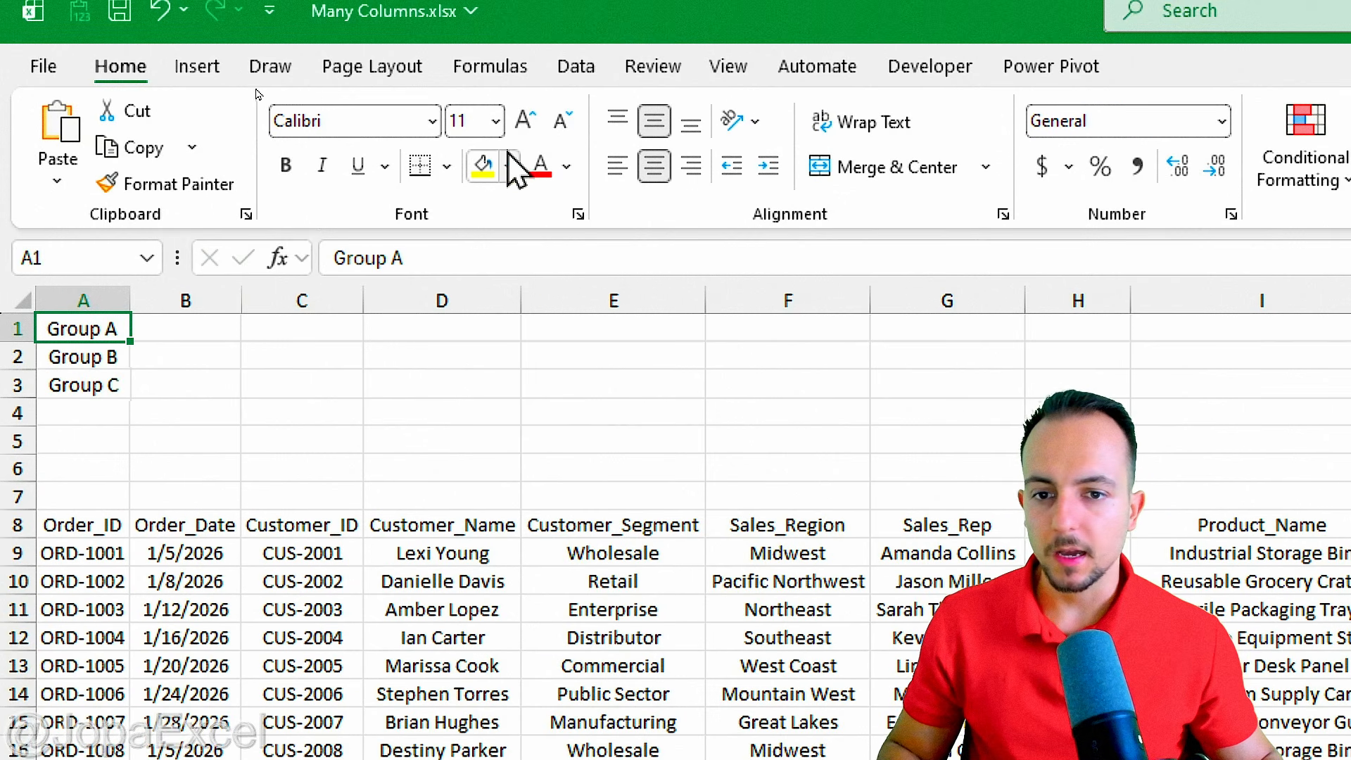
left_click(510, 167)
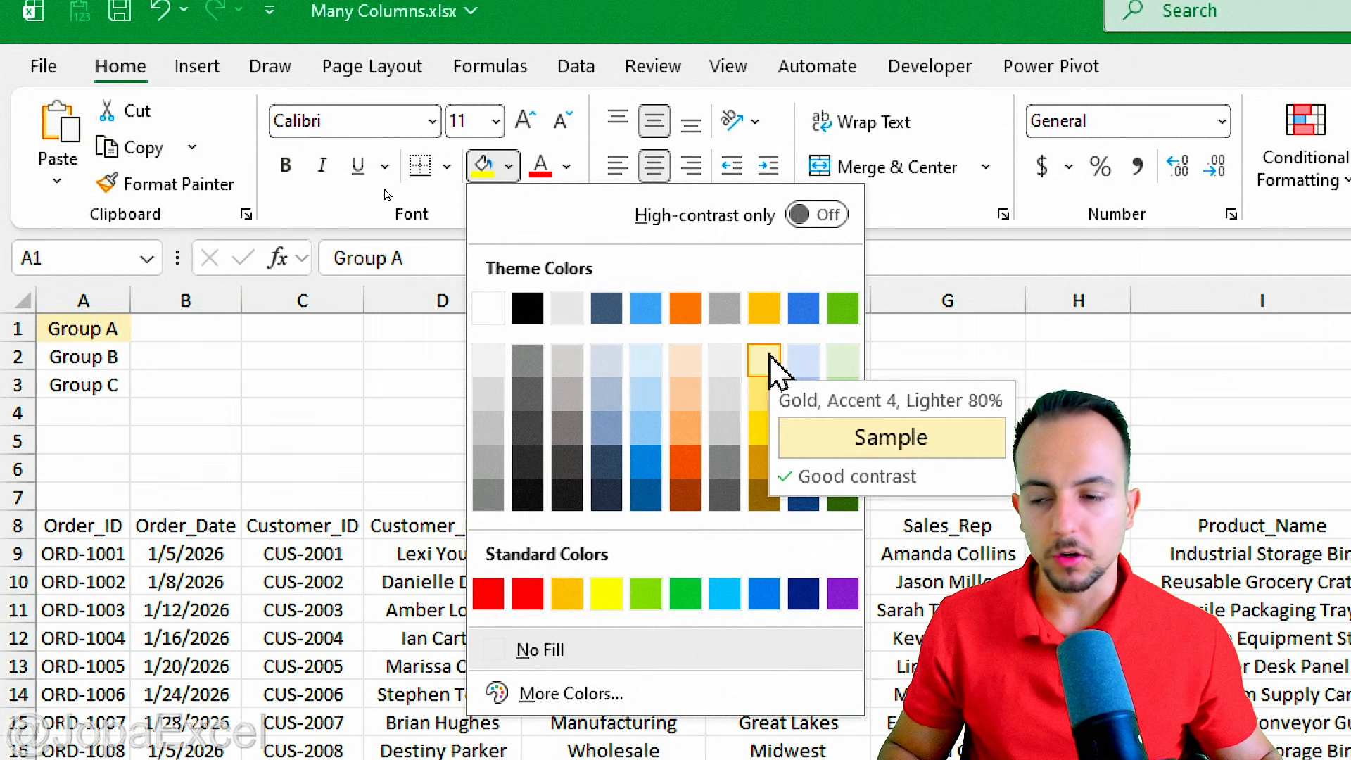
left_click(770, 357)
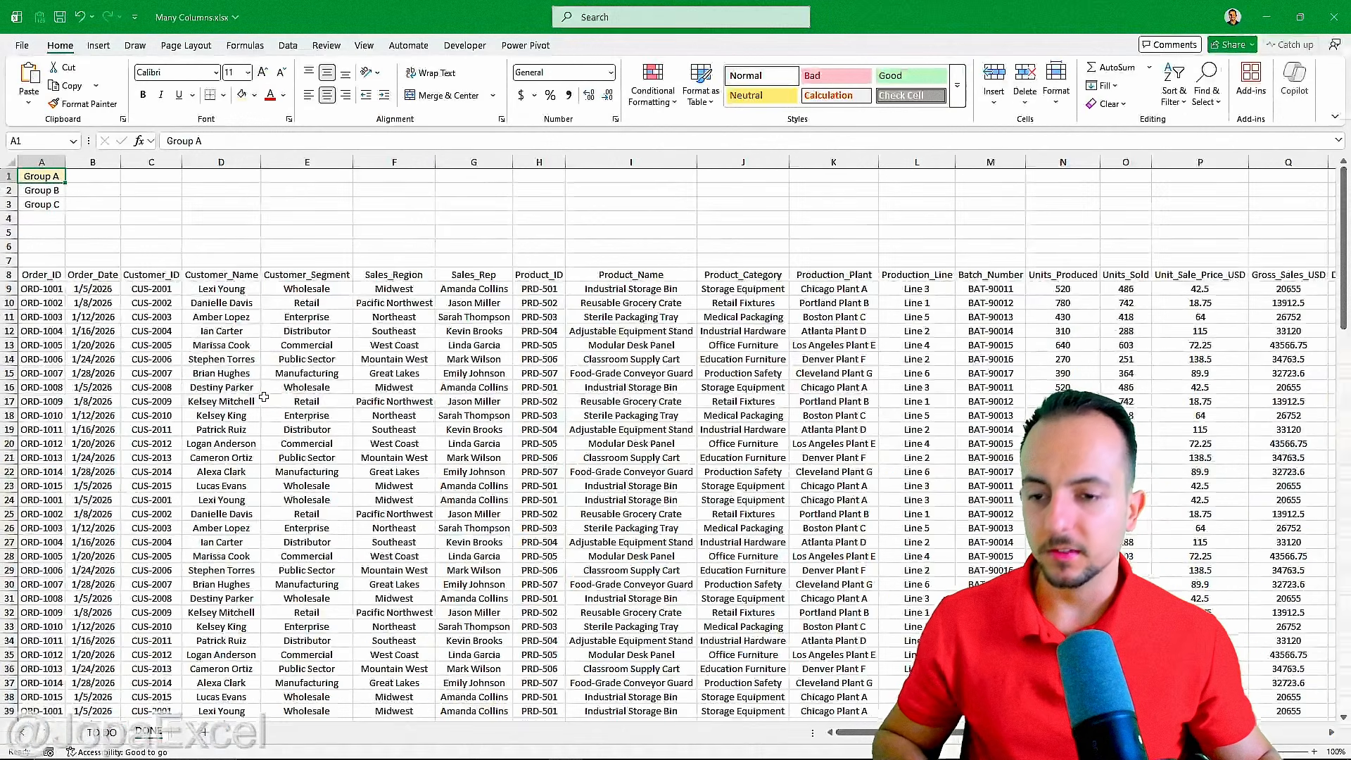
Fill the headers from Order_ID to Product_Name (A8:I8) with the same light gold as Group A.
scroll(264, 397, "right", 12)
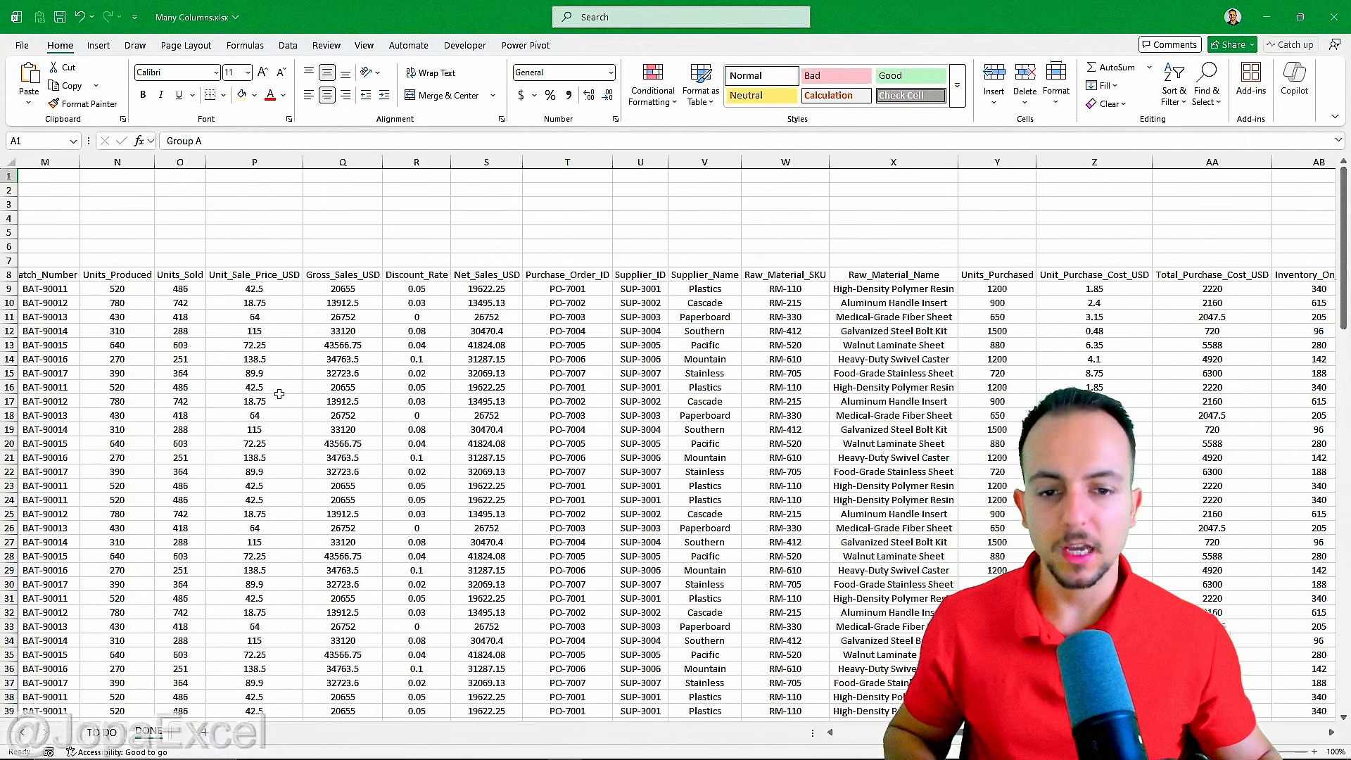
scroll(279, 395, "left", 12)
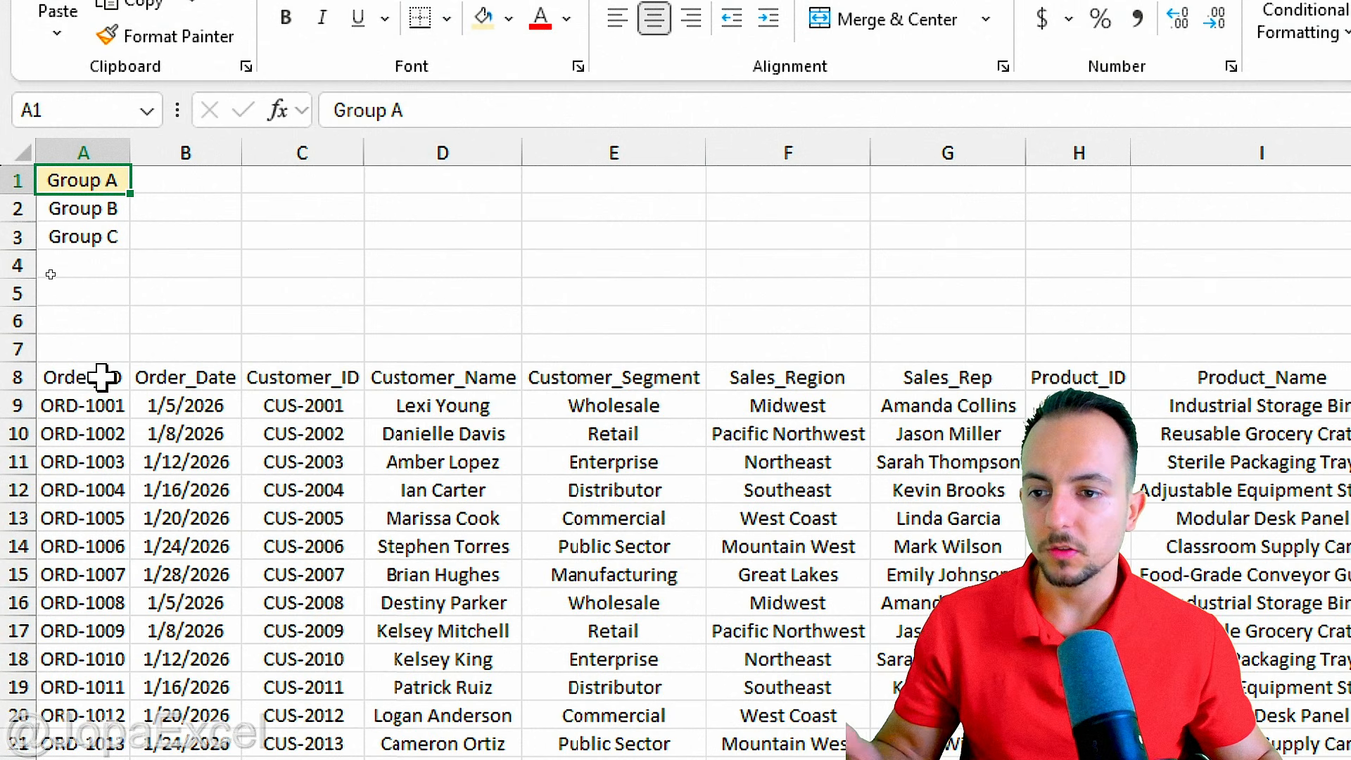
left_click_drag(102, 377, 1311, 377)
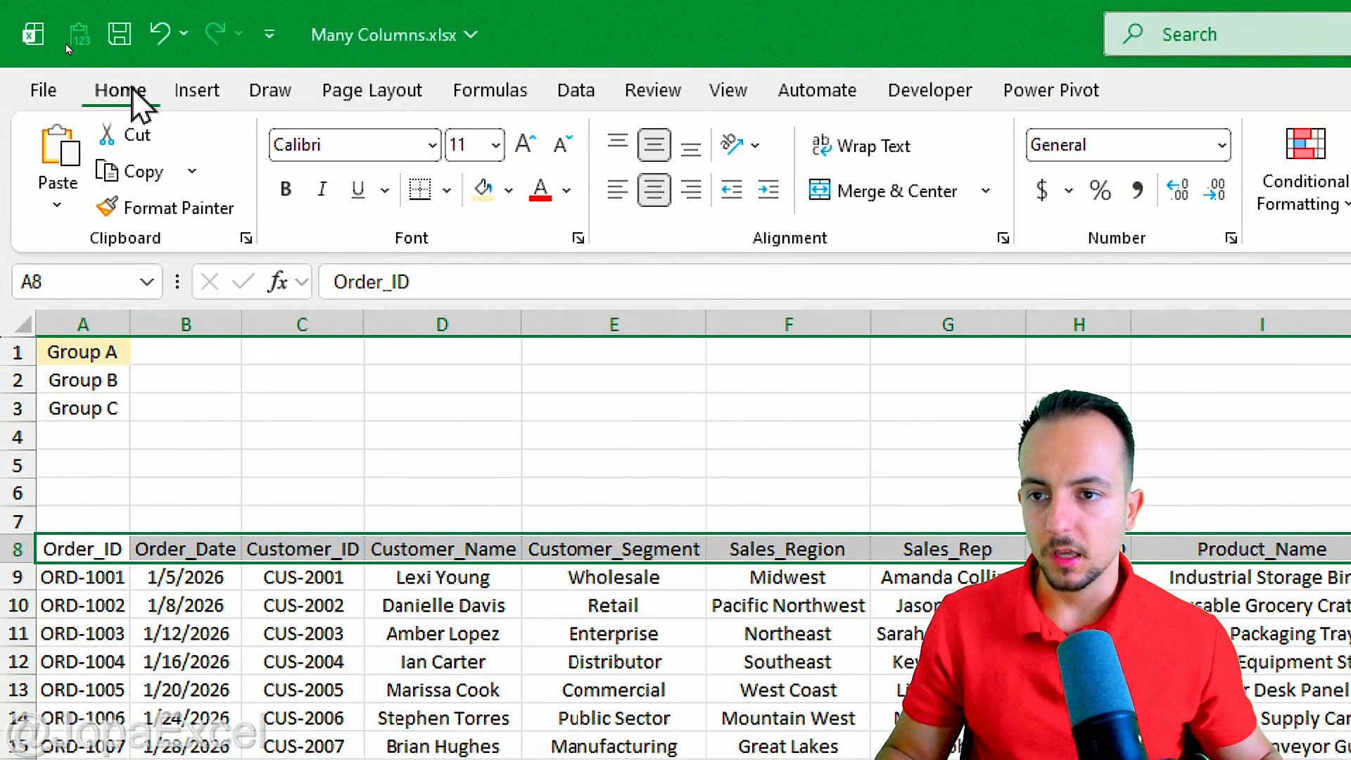
left_click(484, 191)
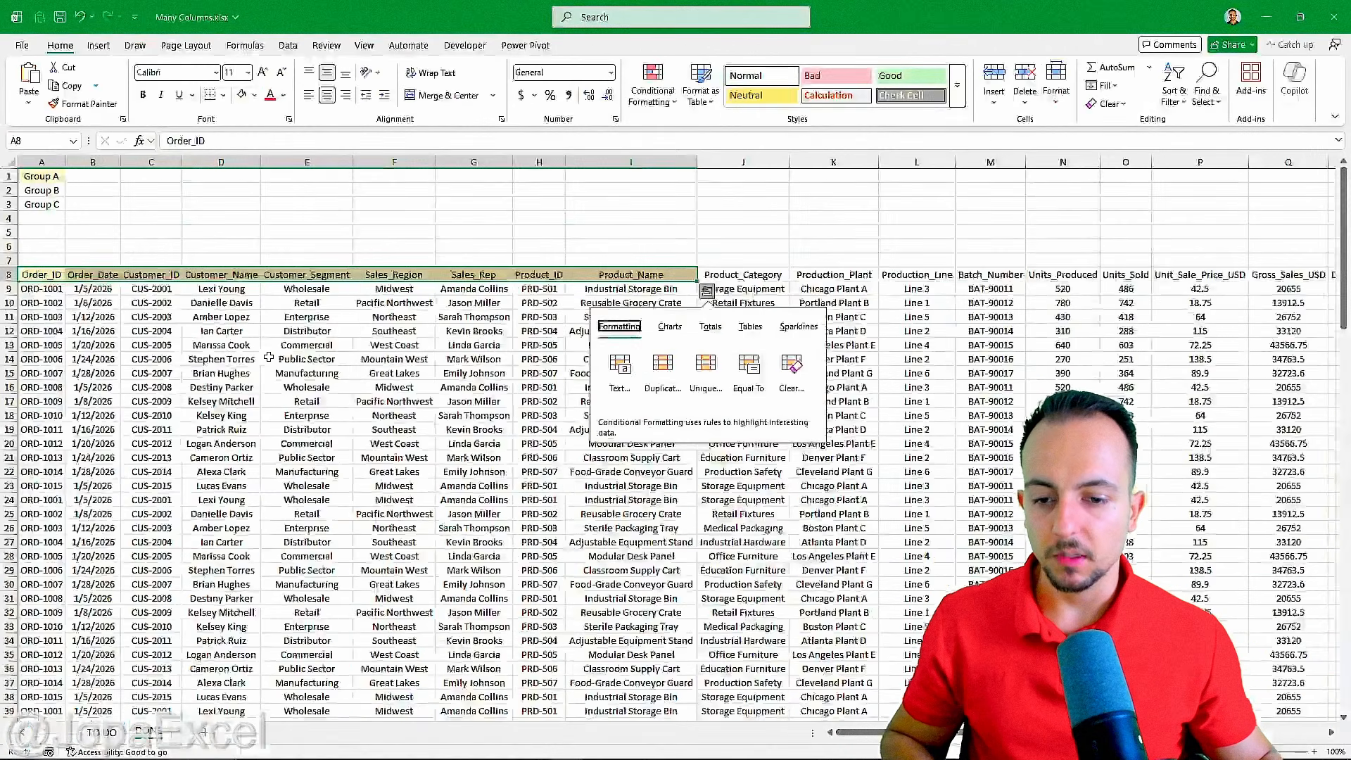
left_click(720, 712)
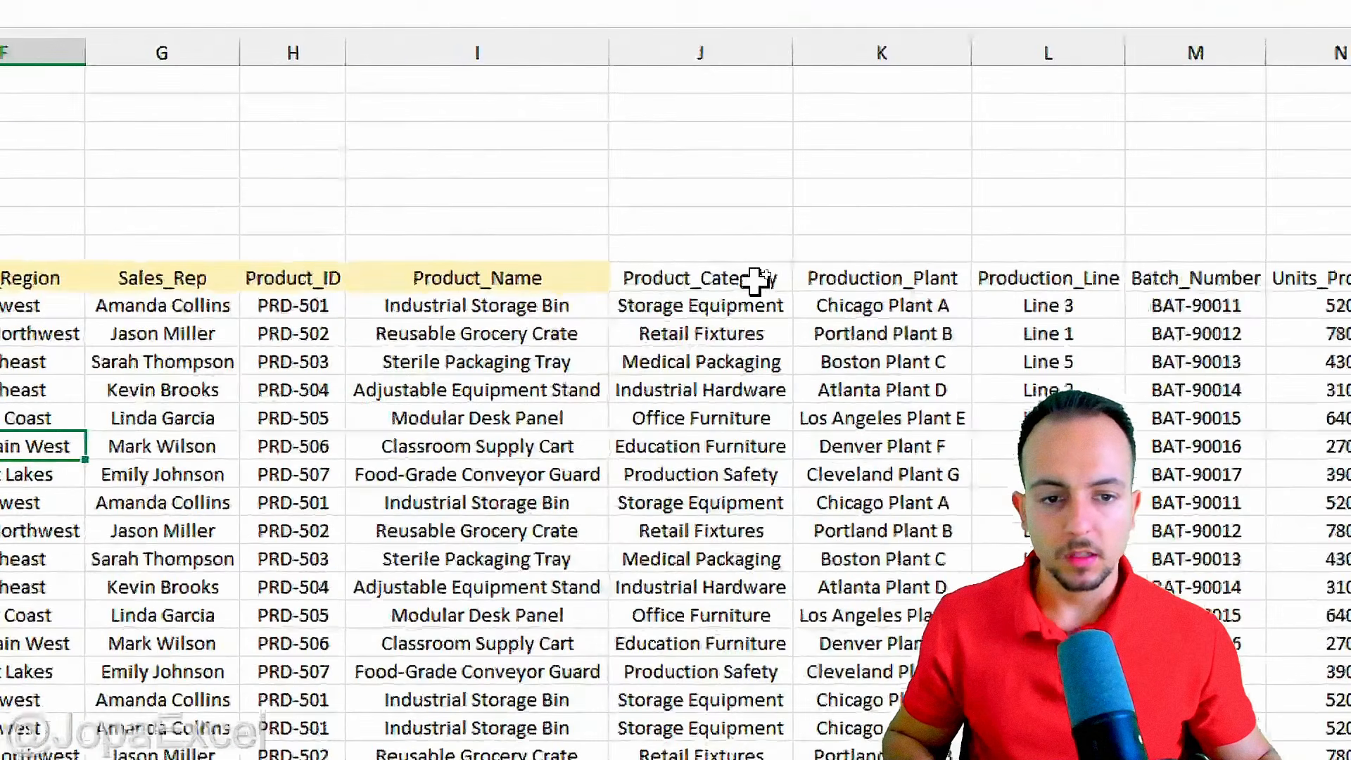
Fill the headers from Product_Category to Units_Purchased (J8:Y8) with light blue.
left_click_drag(770, 275, 707, 271)
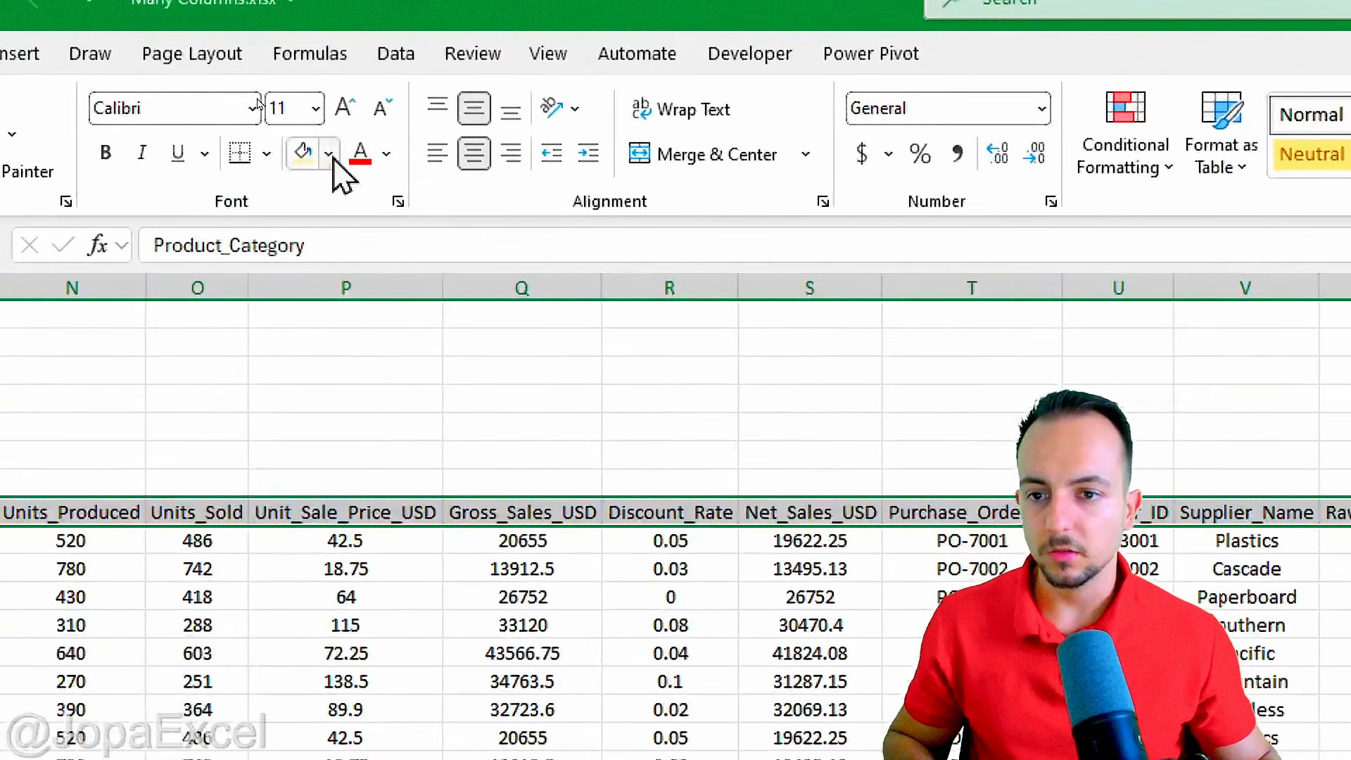
left_click(254, 95)
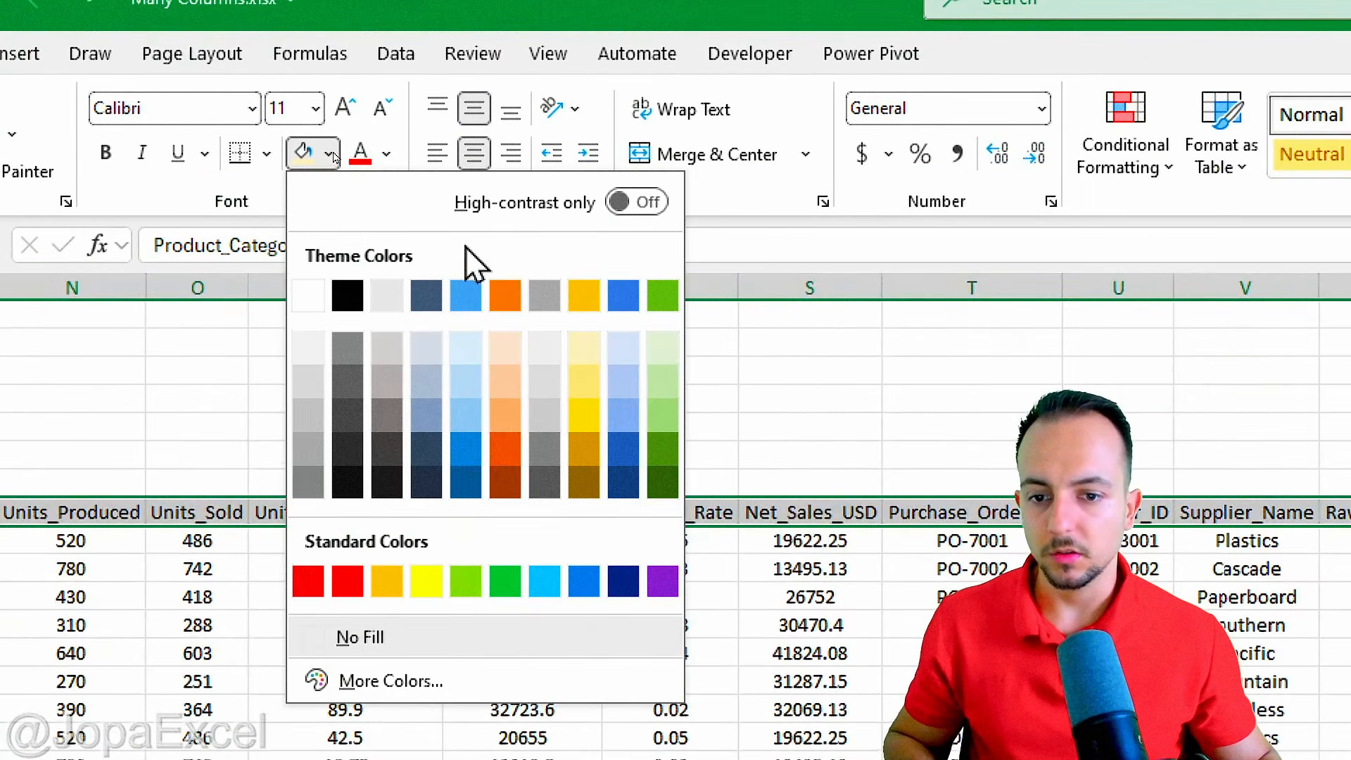
left_click(322, 192)
Fill the headers from Unit_Purchase_Cost_USD to Operations_Notes (Z8:AU8) with light gray and return to cell A1.
scroll(451, 345, "right", 8)
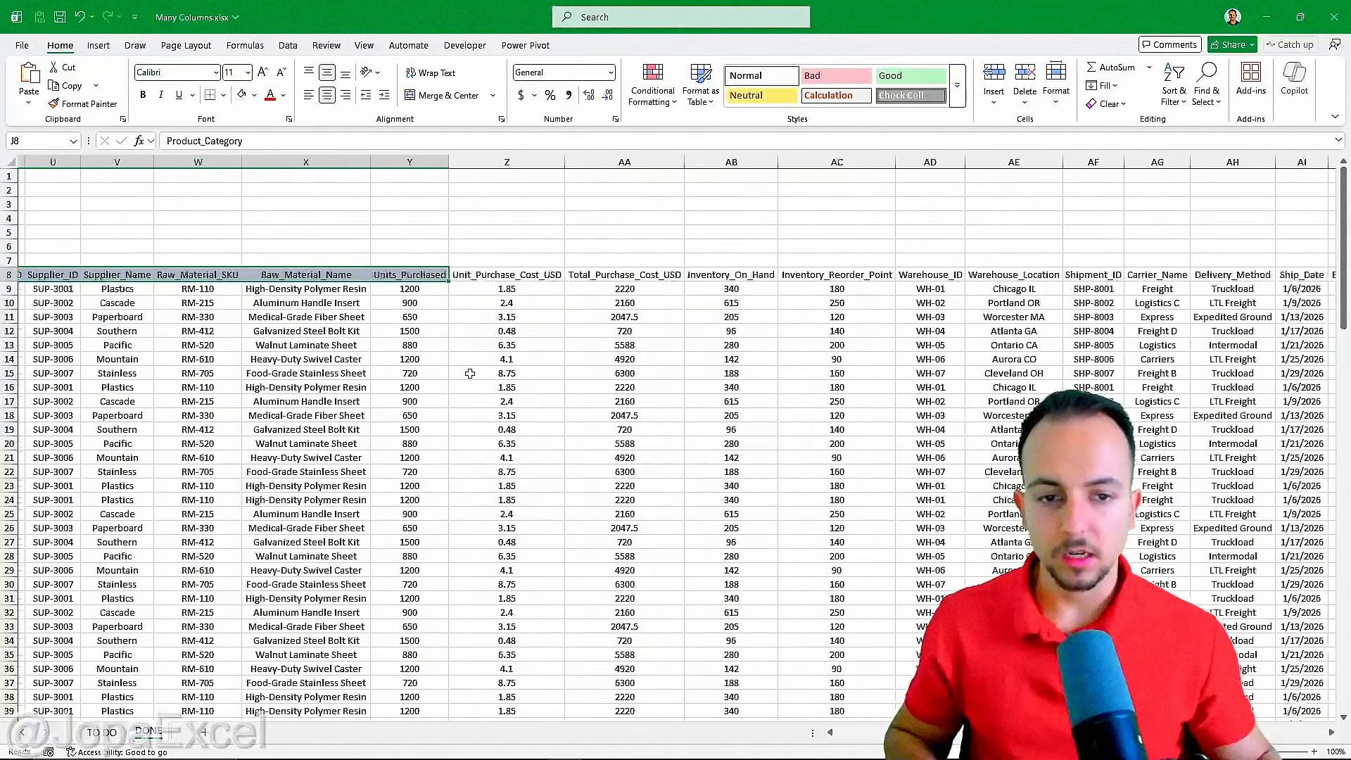
left_click_drag(279, 270, 1175, 274)
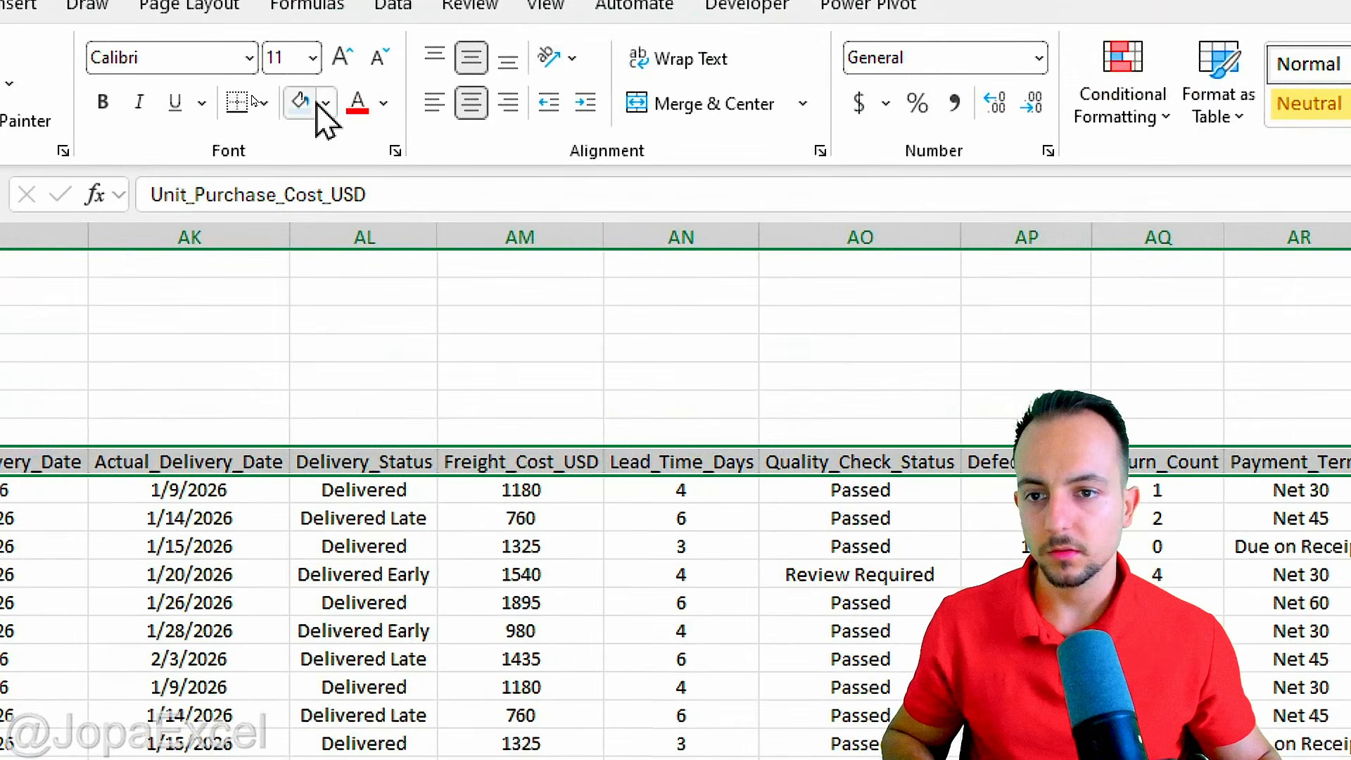
left_click(255, 96)
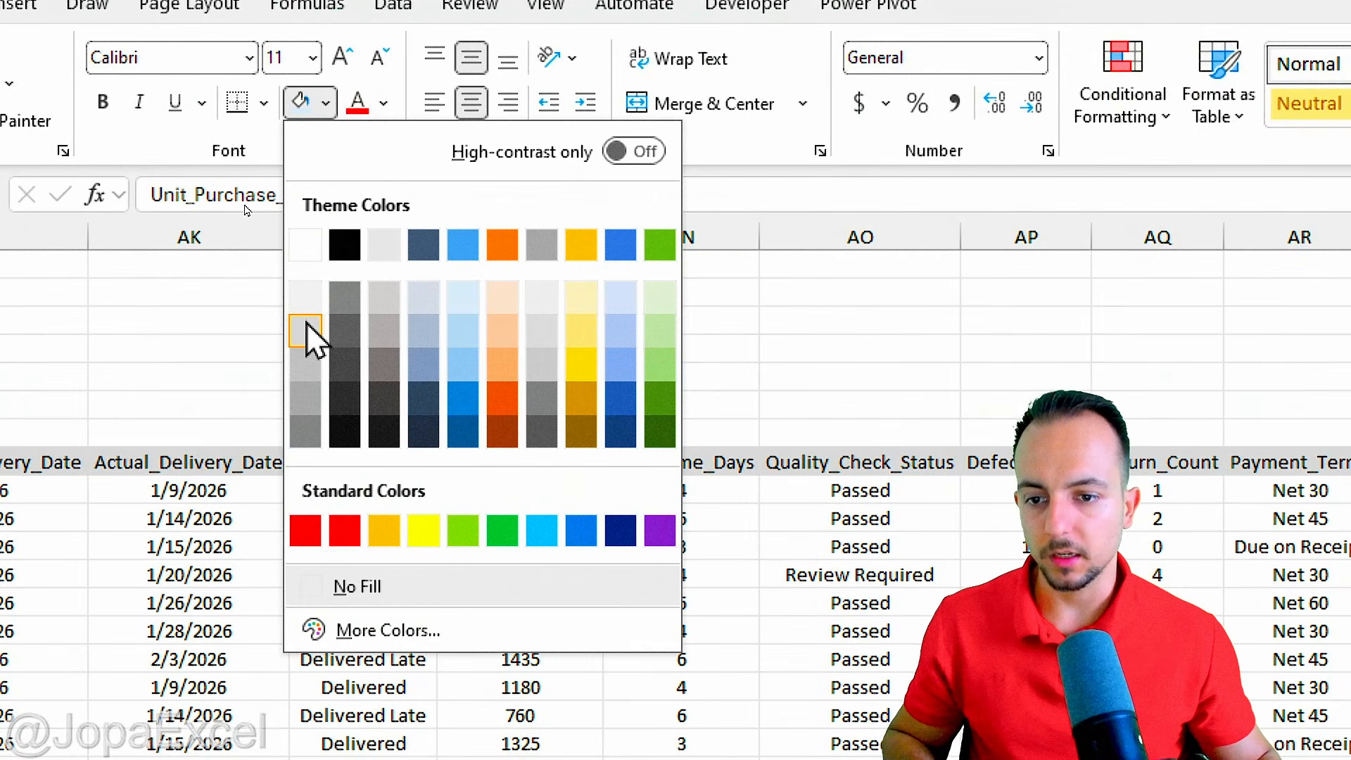
left_click(306, 331)
left_click(311, 322)
key("ctrl+Home")
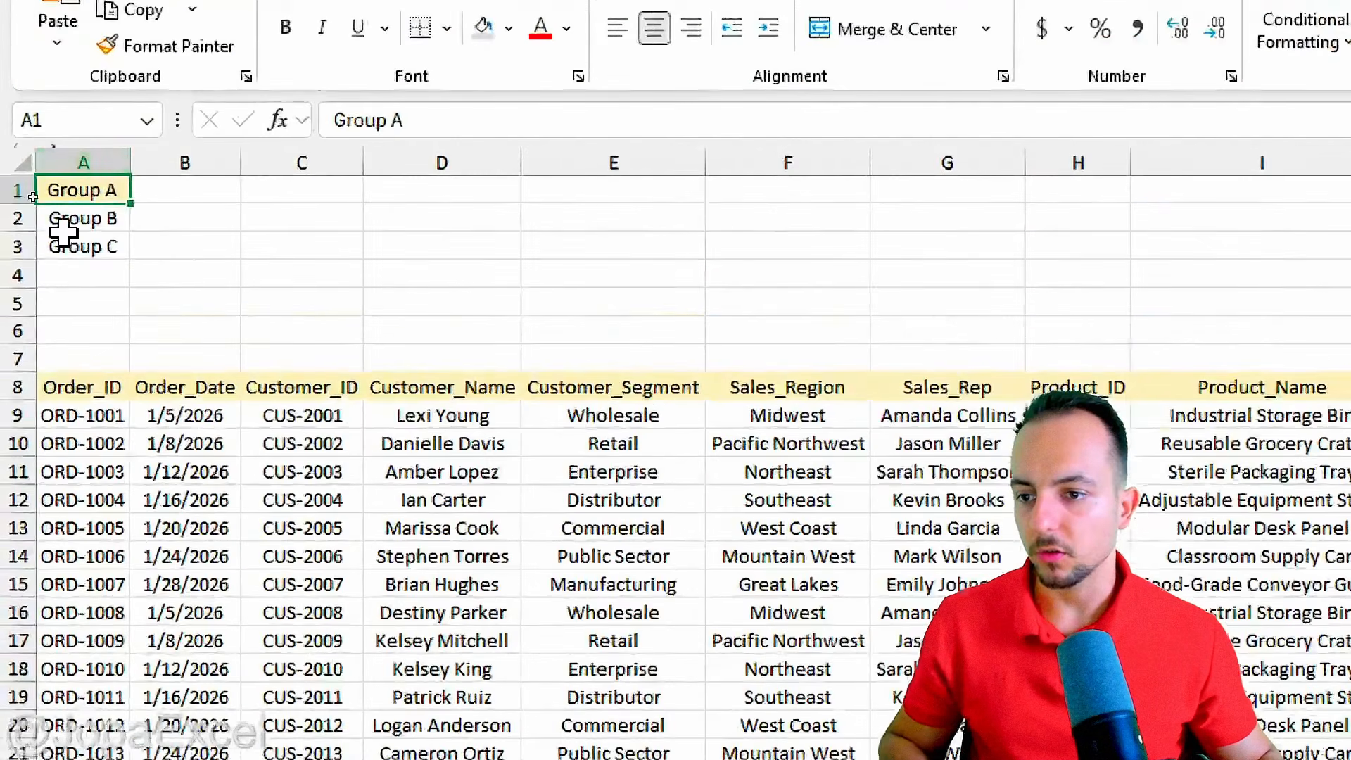
Fill the Group B cell A2 with light blue and the Group C cell A3 with light gray to match their headers.
left_click(39, 190)
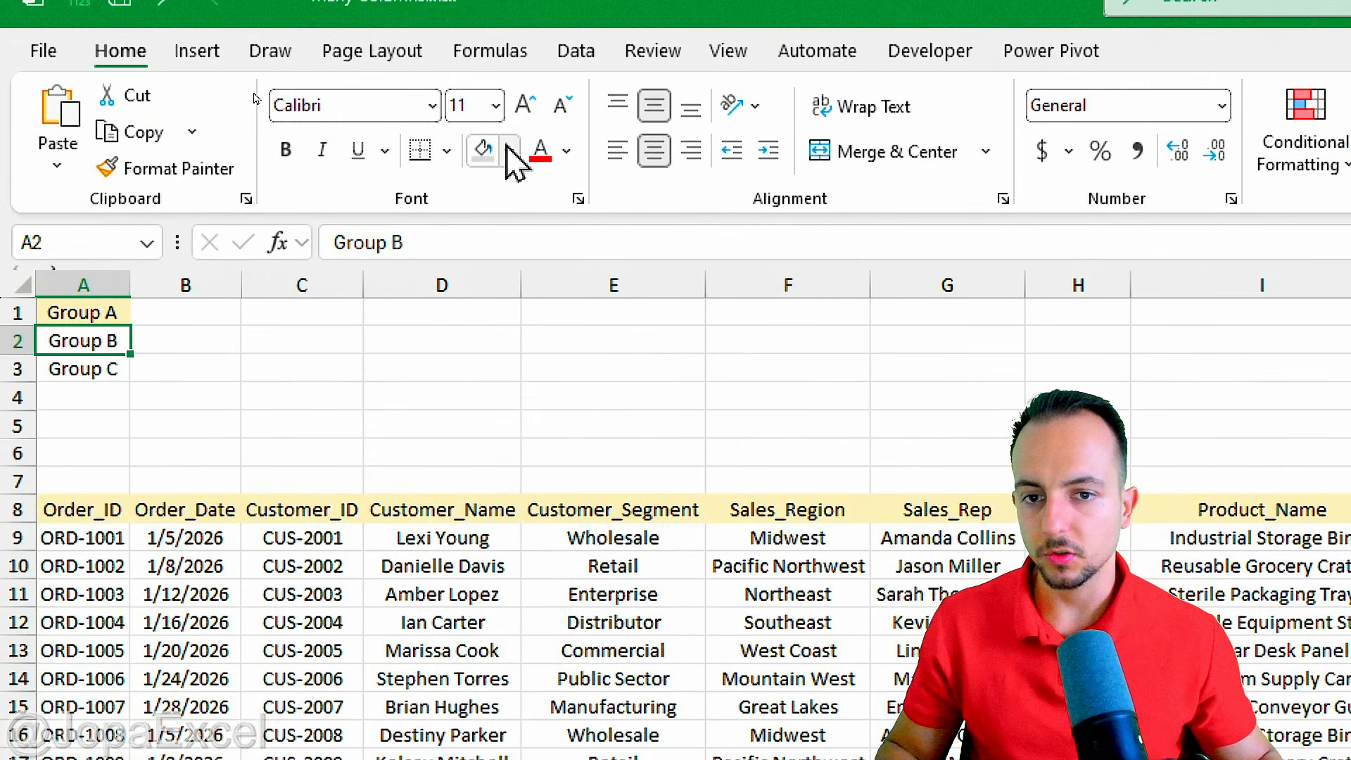
left_click(253, 94)
left_click(647, 345)
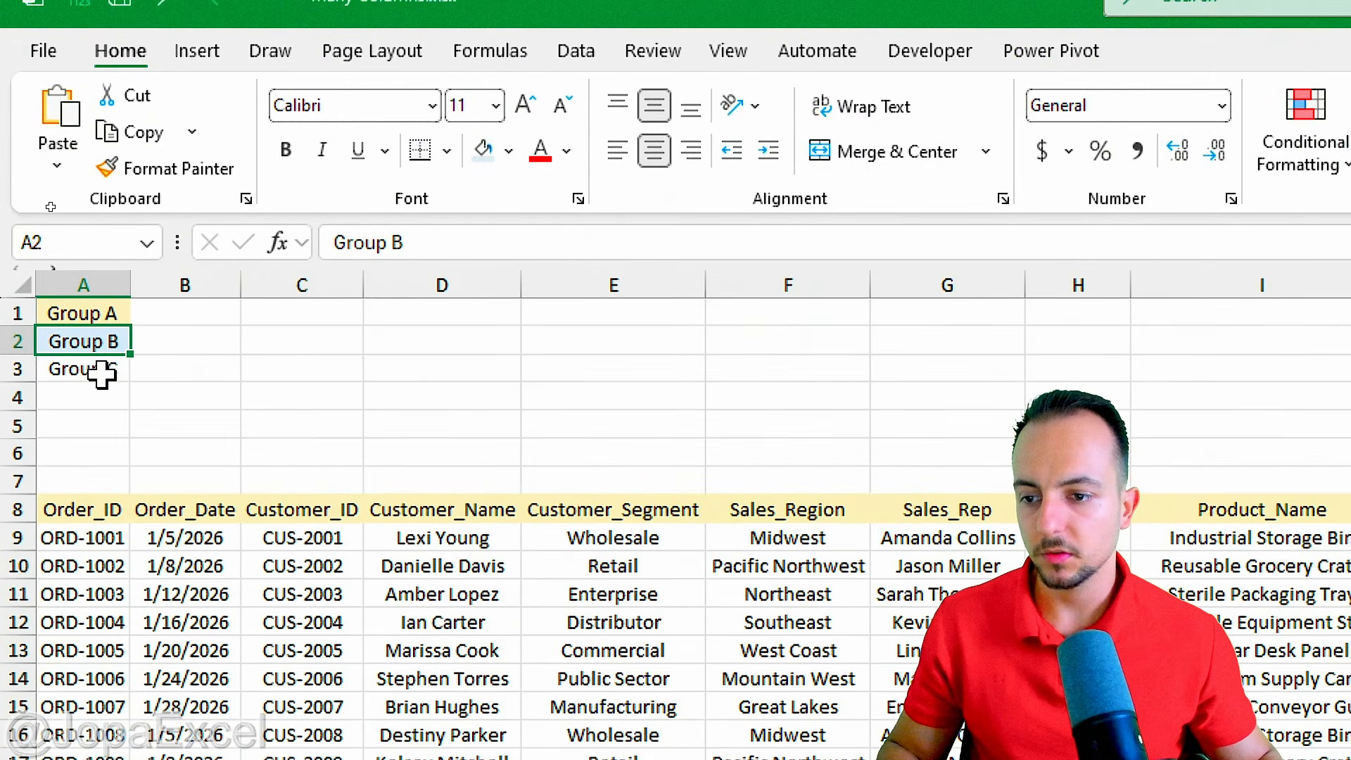
left_click(83, 369)
left_click(509, 150)
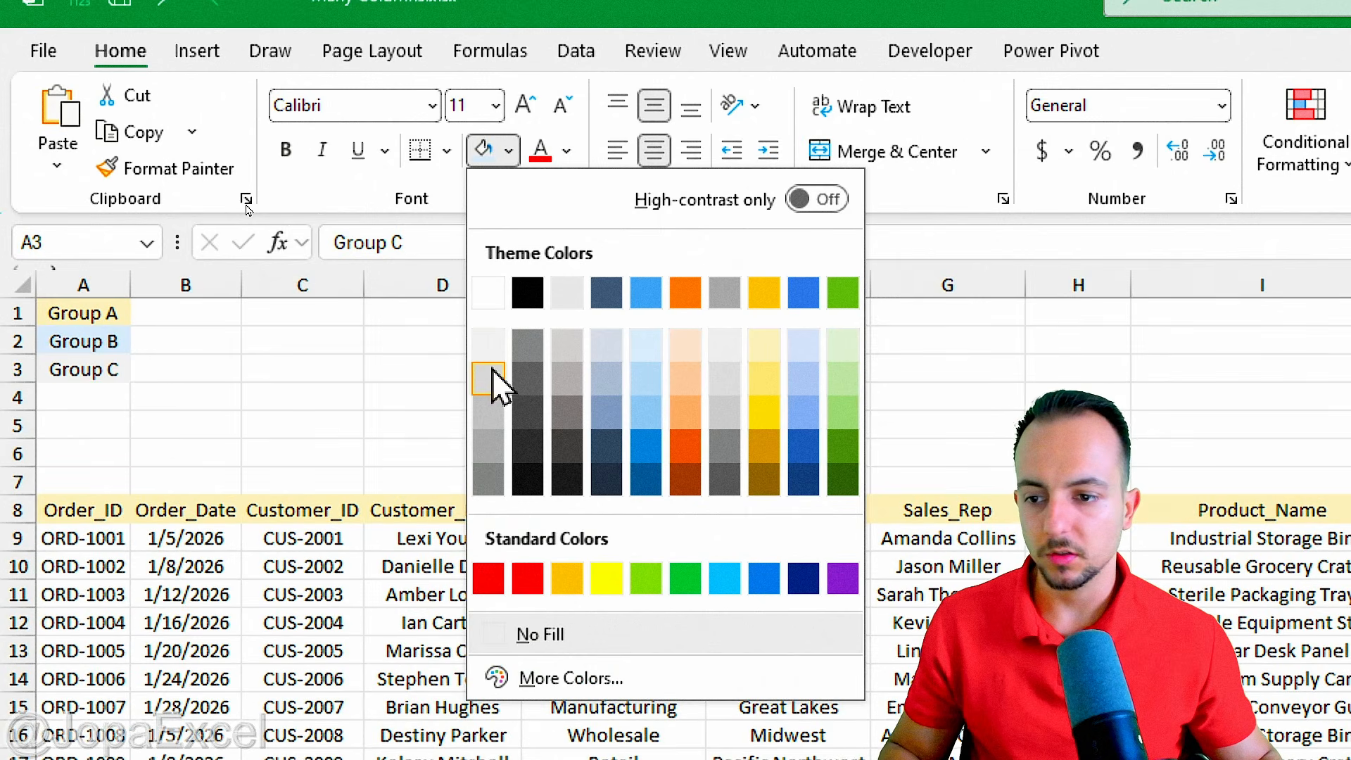
left_click(492, 370)
left_click(429, 396)
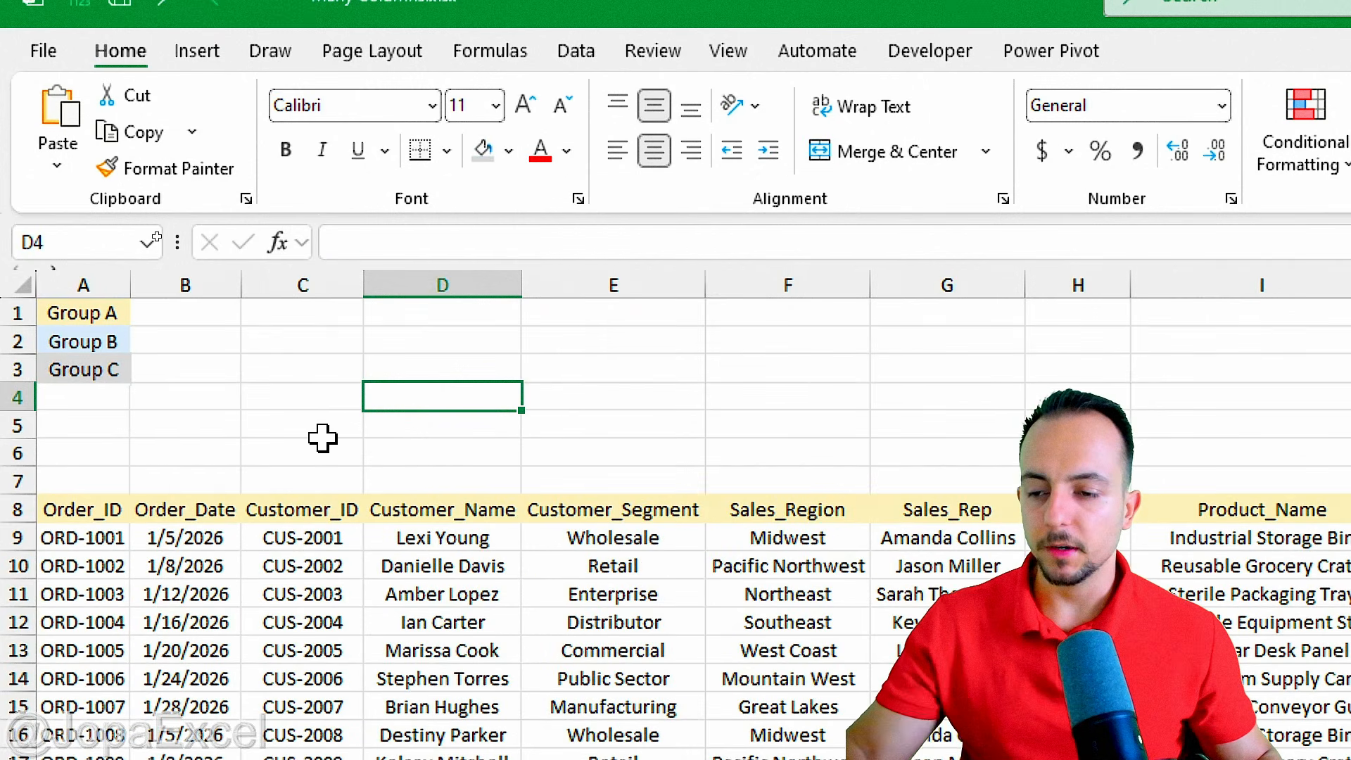
Look up the cell address of Product_Category, the first Group B header in row 8.
left_click(107, 340)
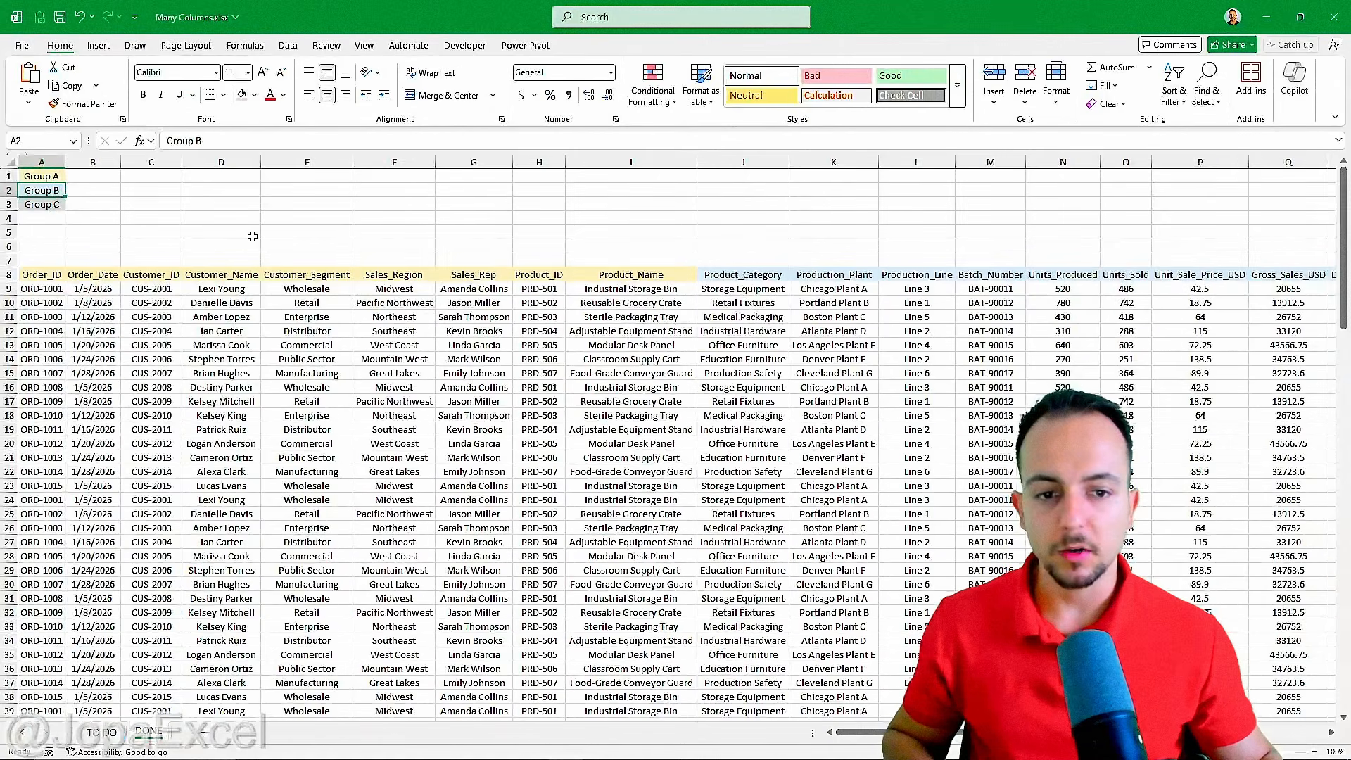
scroll(253, 237, "right", 3)
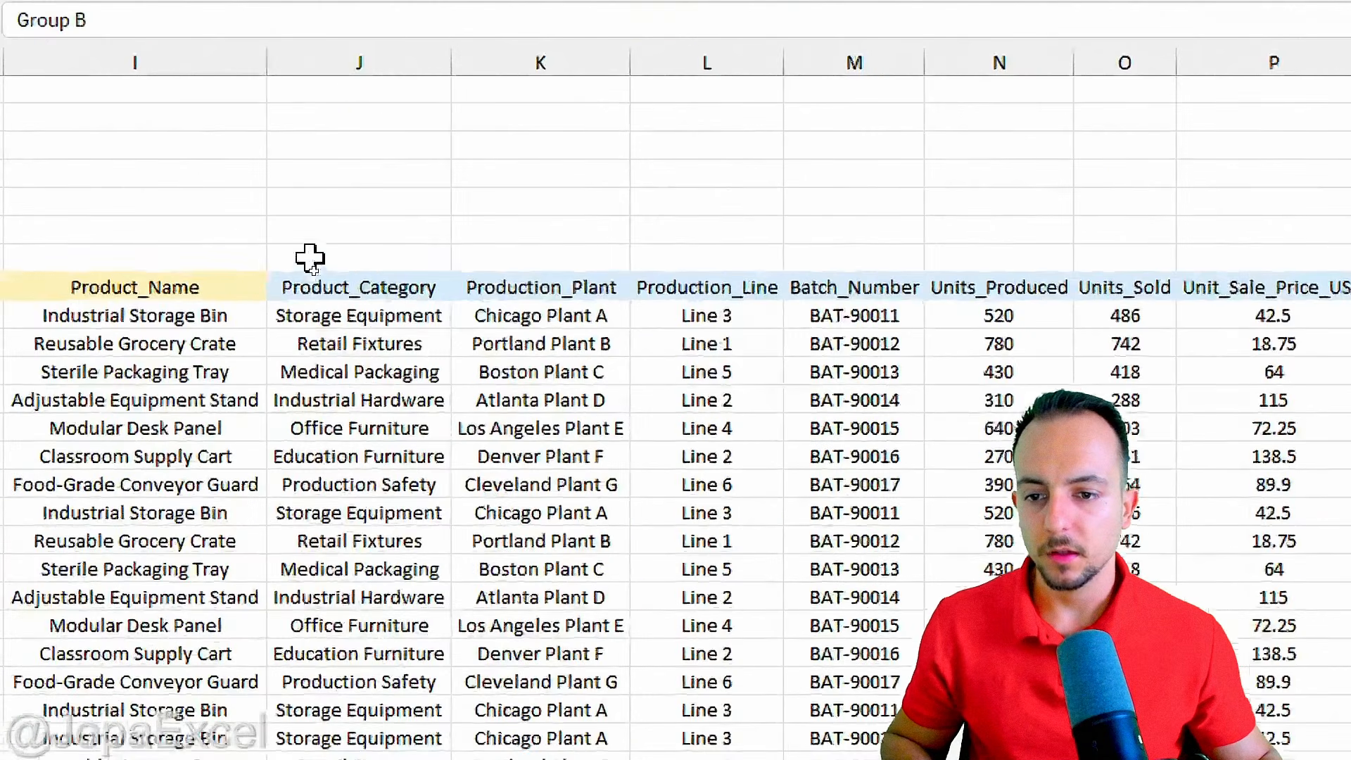
left_click(339, 275)
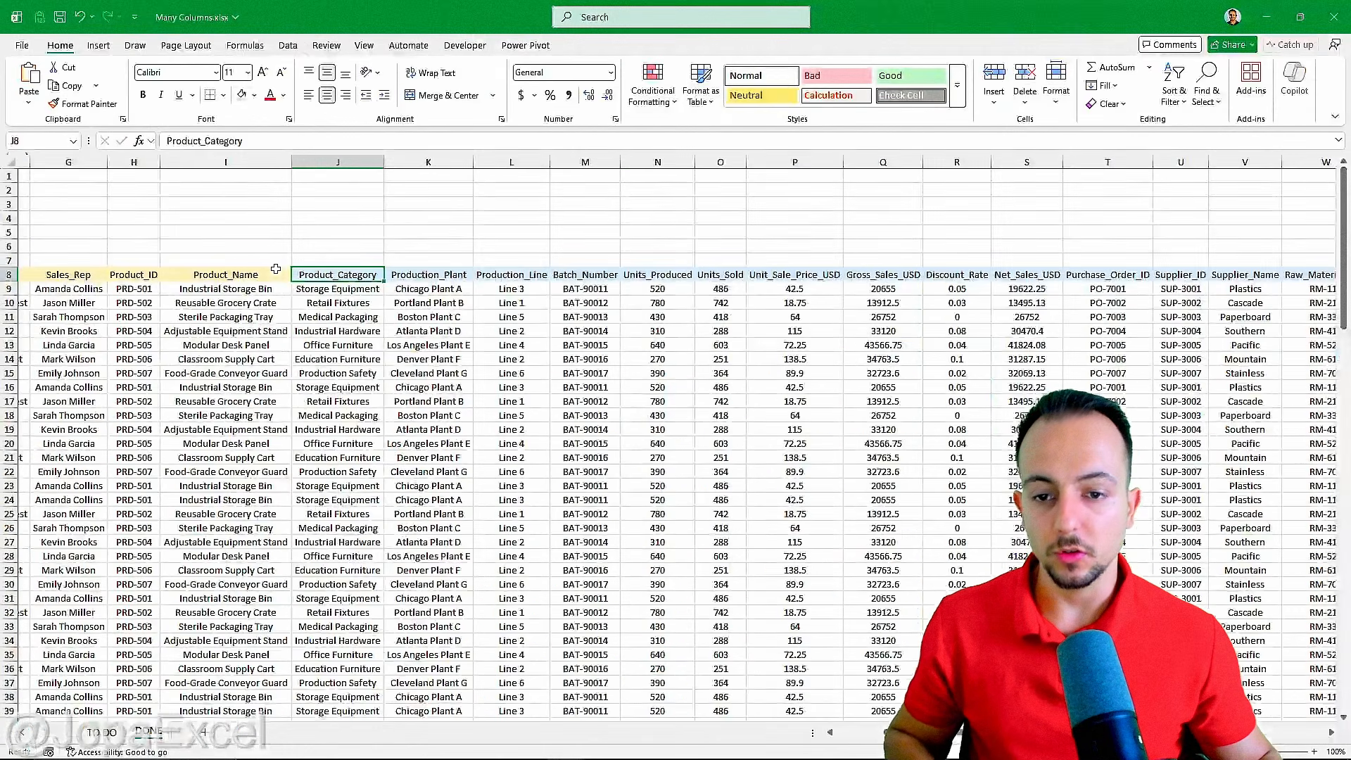
scroll(552, 348, "left", 5)
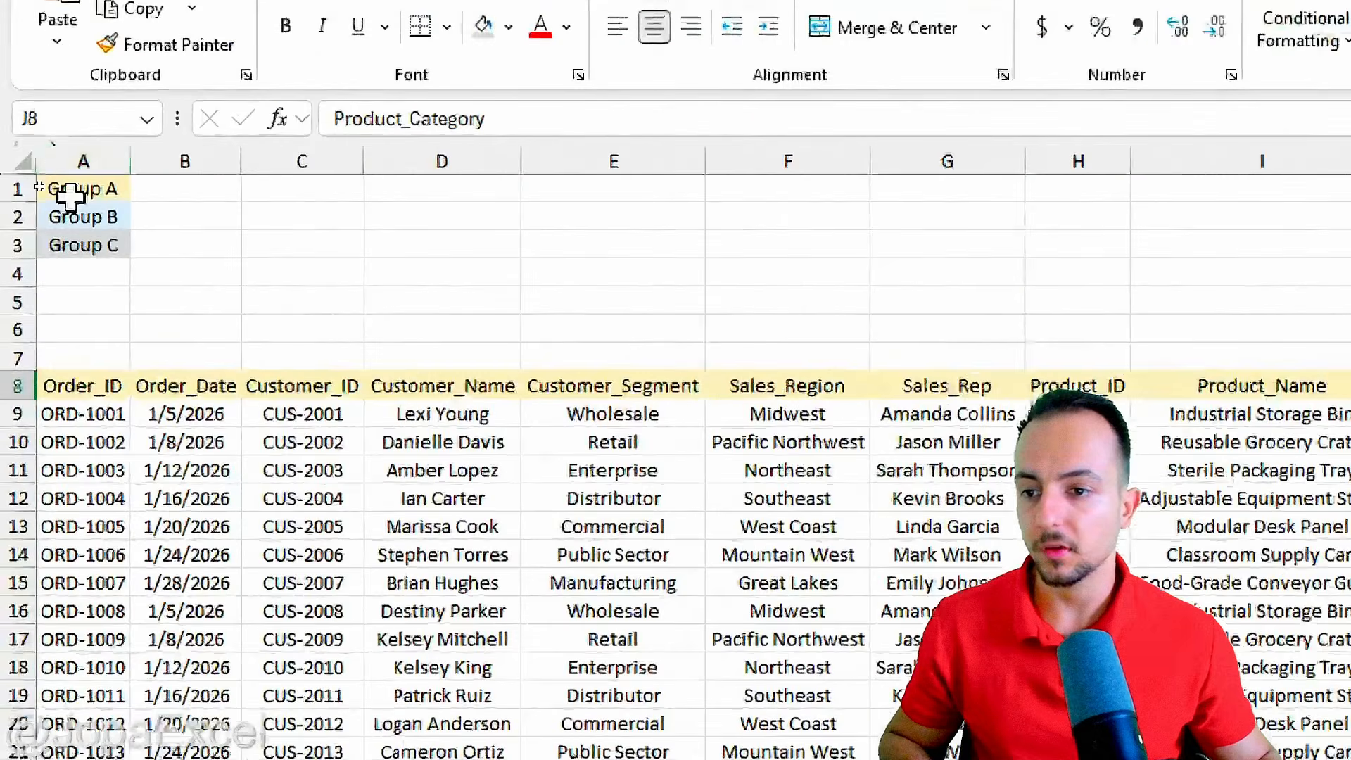
Hyperlink the Group B cell A2 to cell J8 of the DONE sheet and follow the link to test it.
left_click(41, 190)
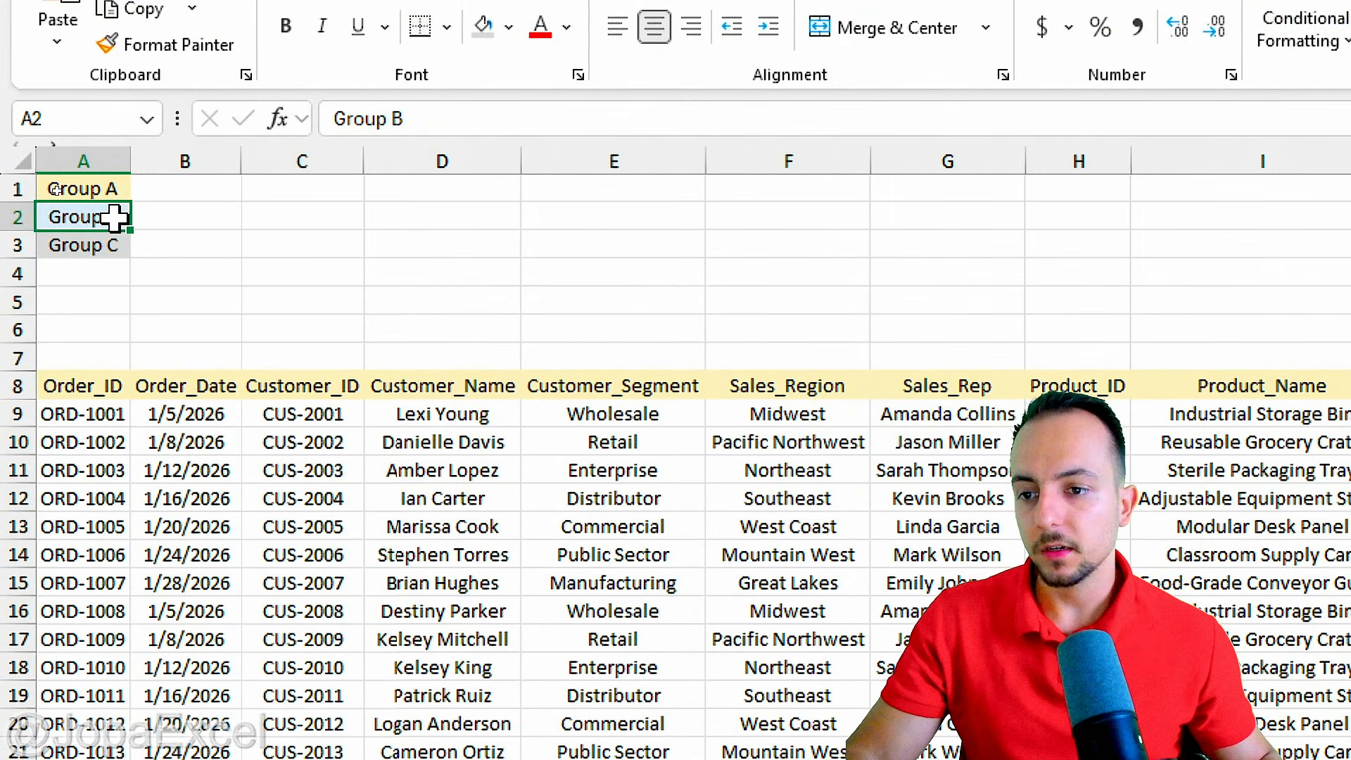
right_click(105, 215)
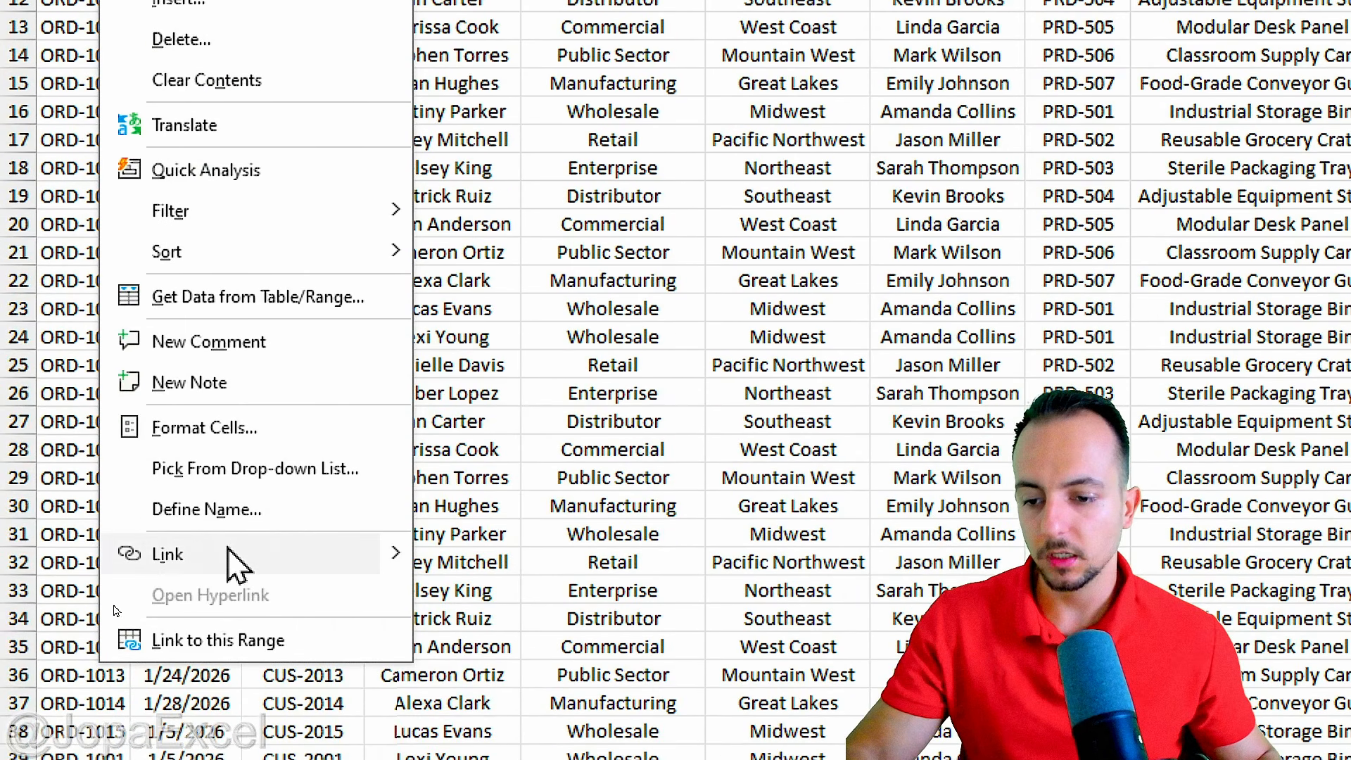
left_click(228, 553)
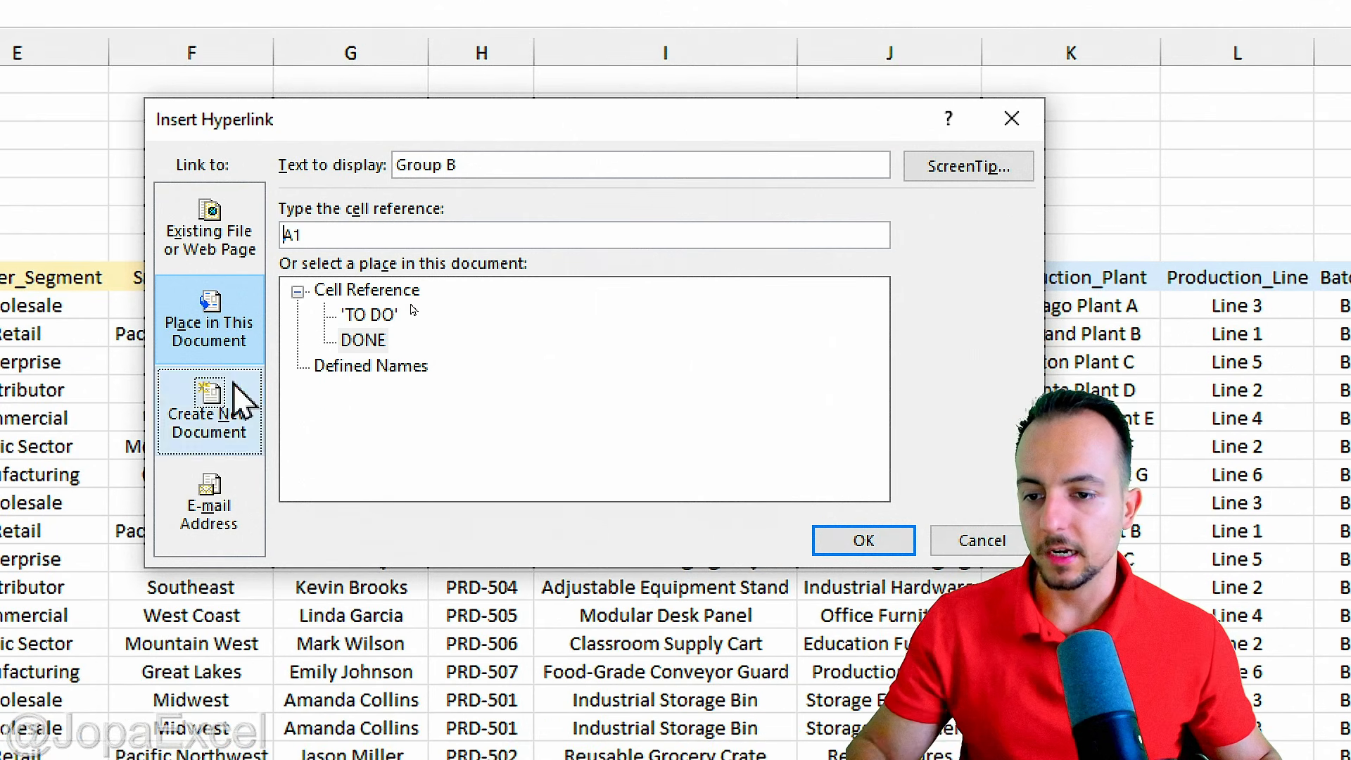
left_click(240, 392)
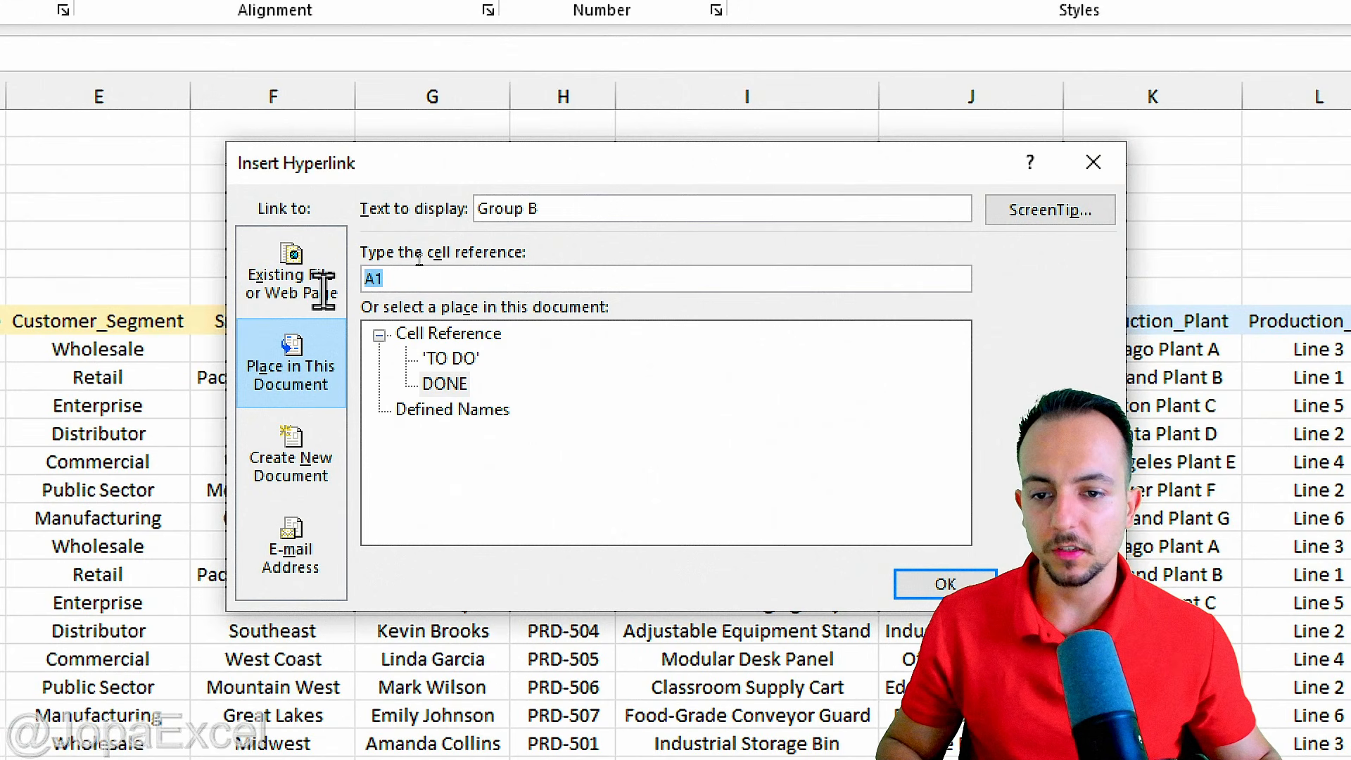
type("J8")
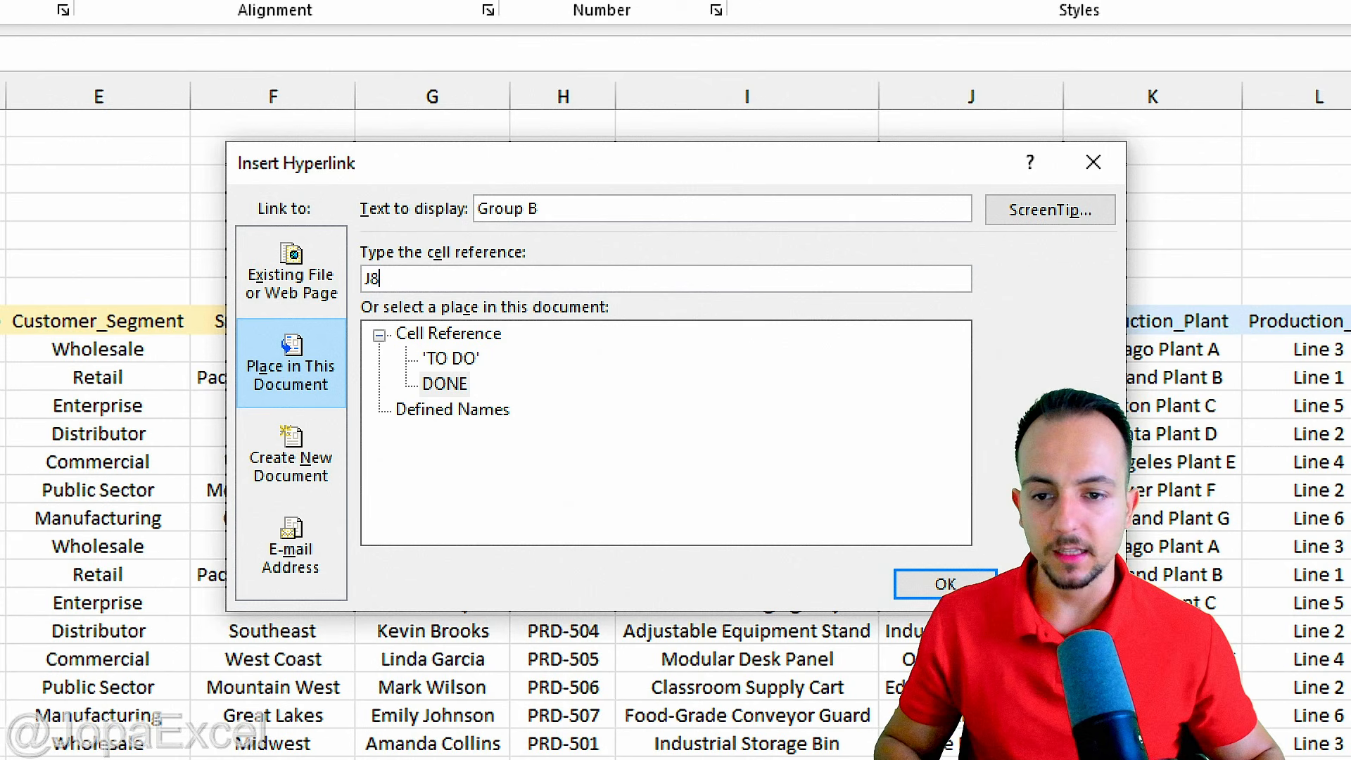
left_click(947, 583)
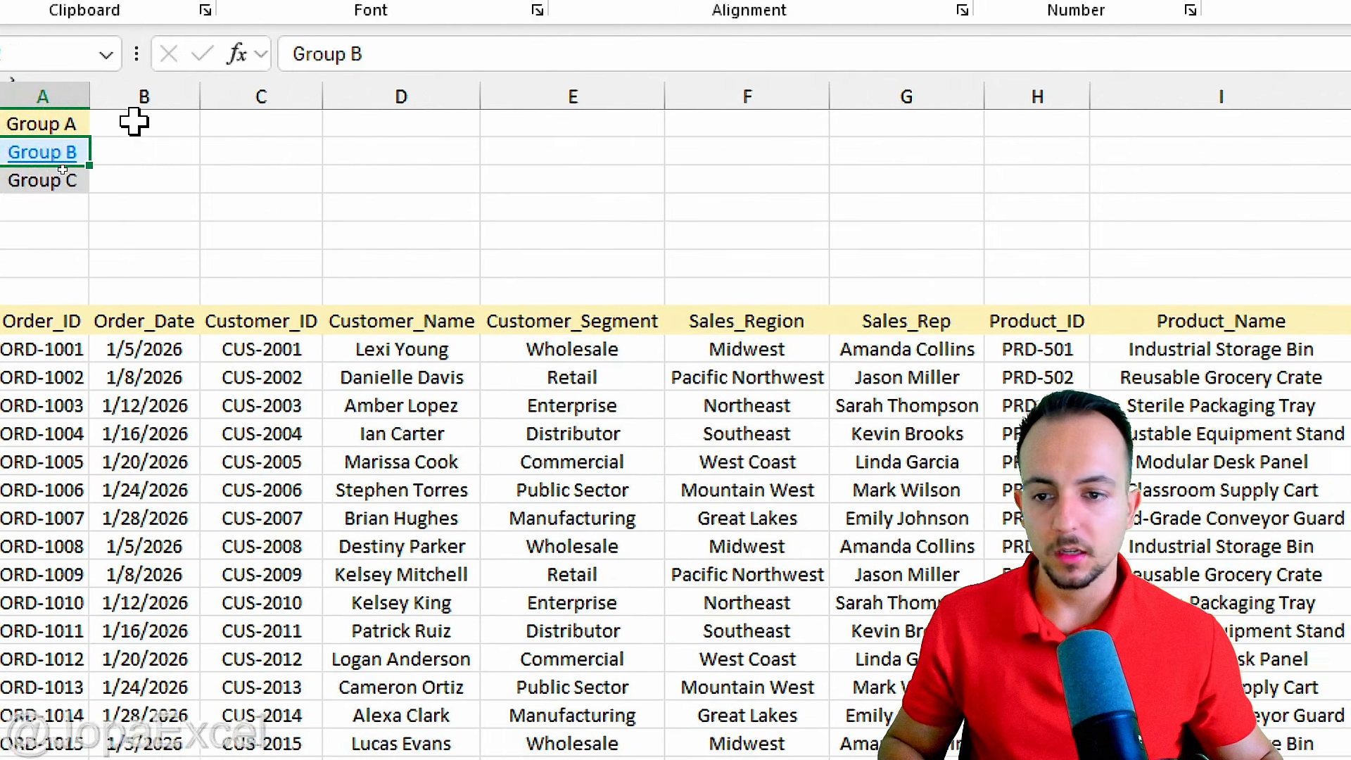
left_click(196, 254)
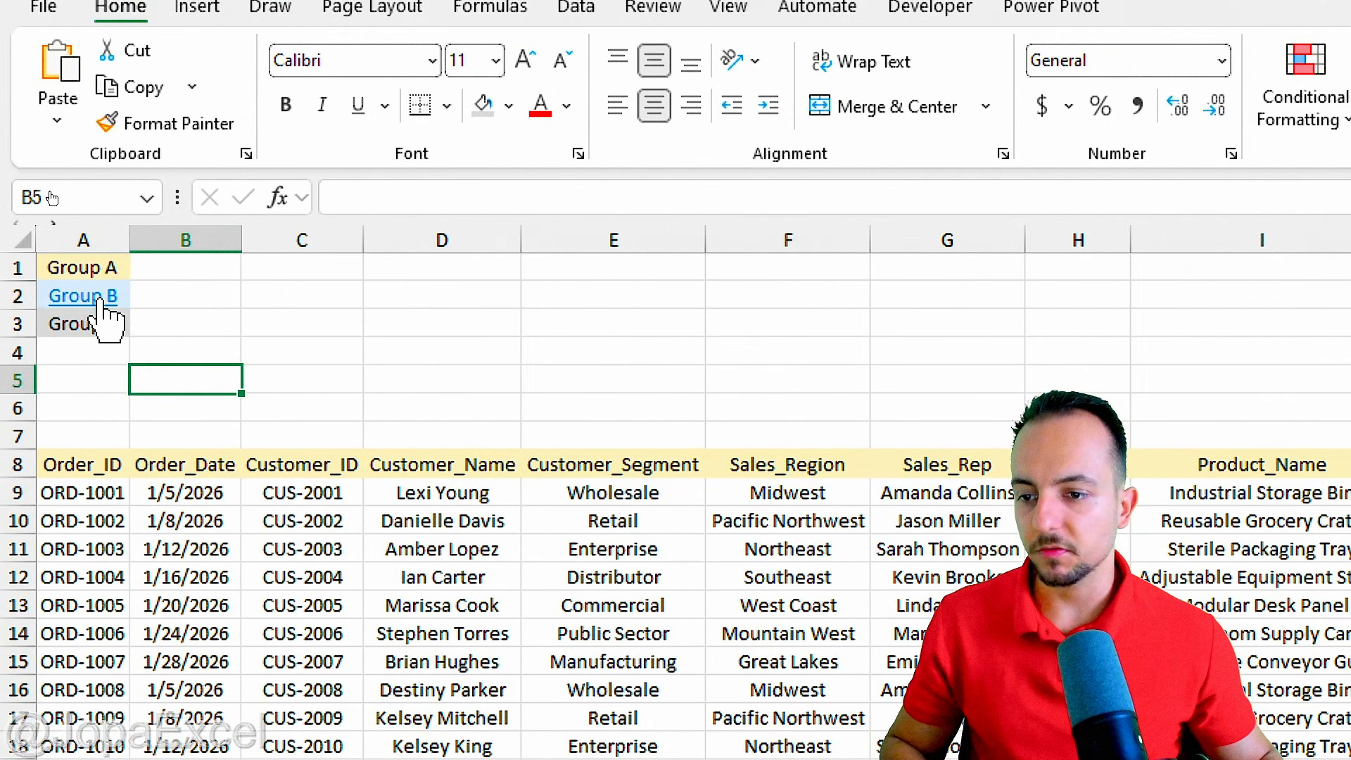
left_click(115, 302)
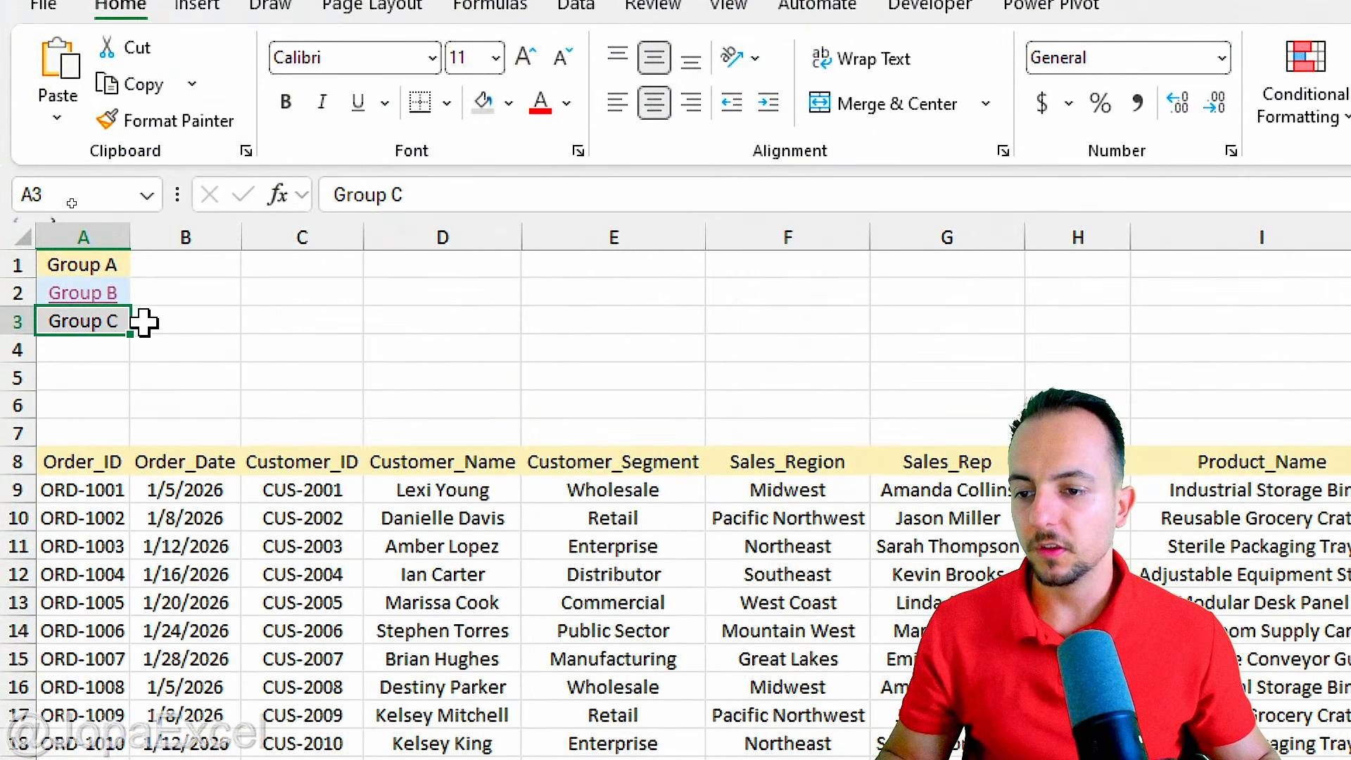
Hyperlink the Group C cell A3 to cell Z8 of the DONE sheet and follow the link to test it.
right_click(91, 318)
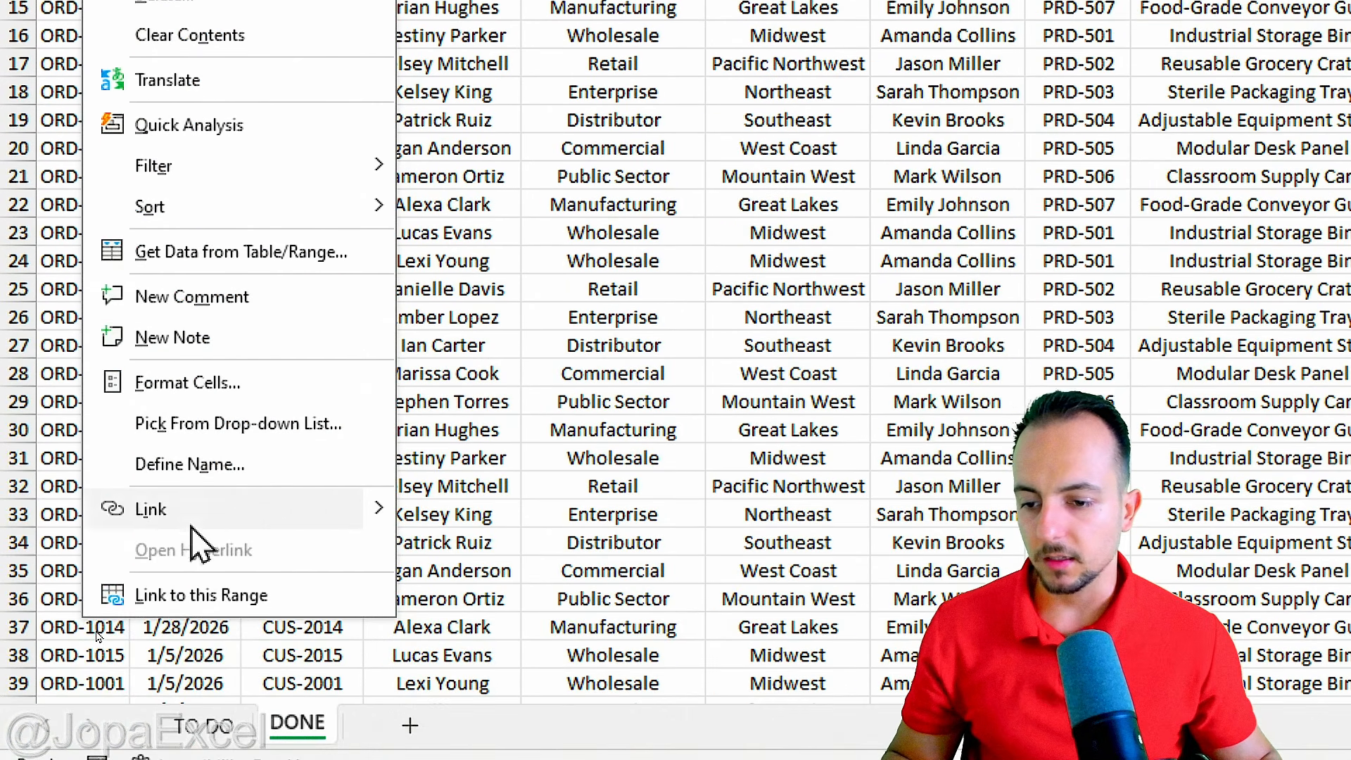
left_click(176, 616)
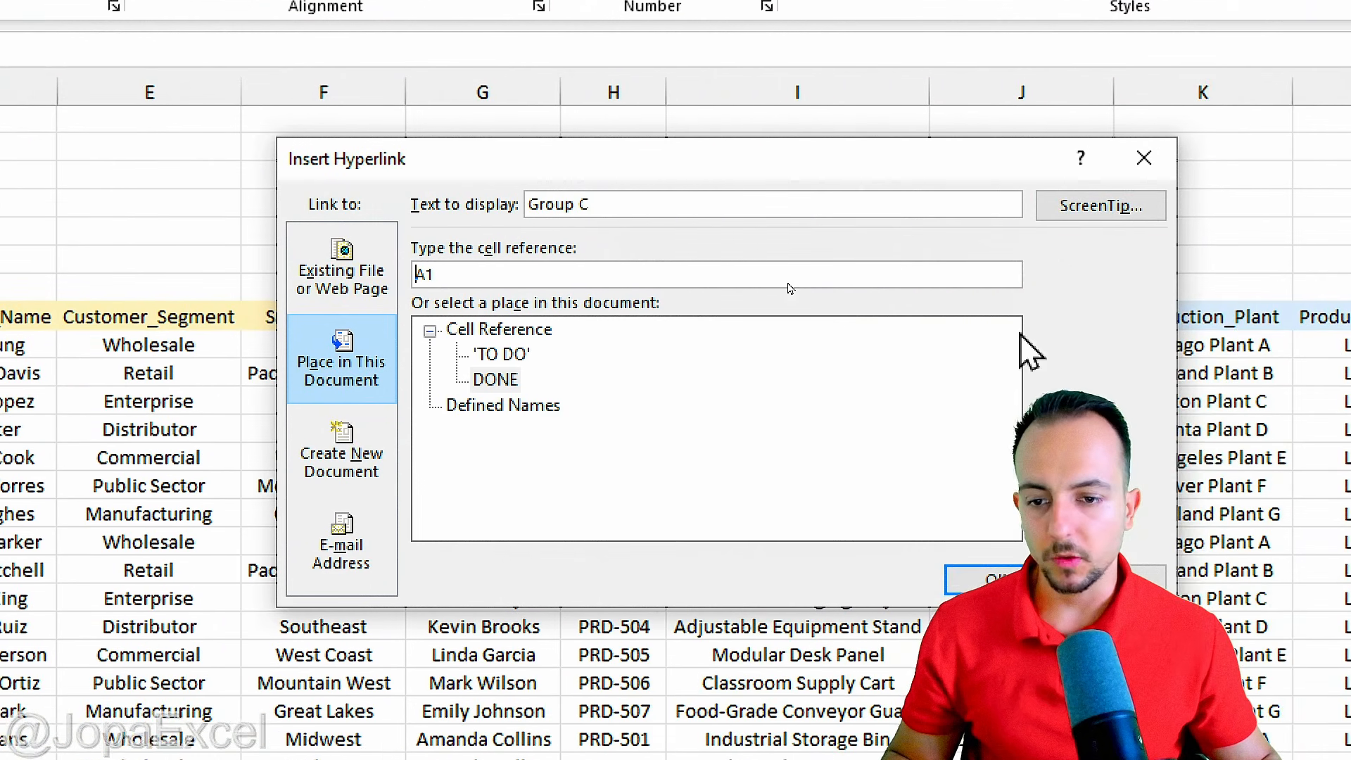
left_click(376, 390)
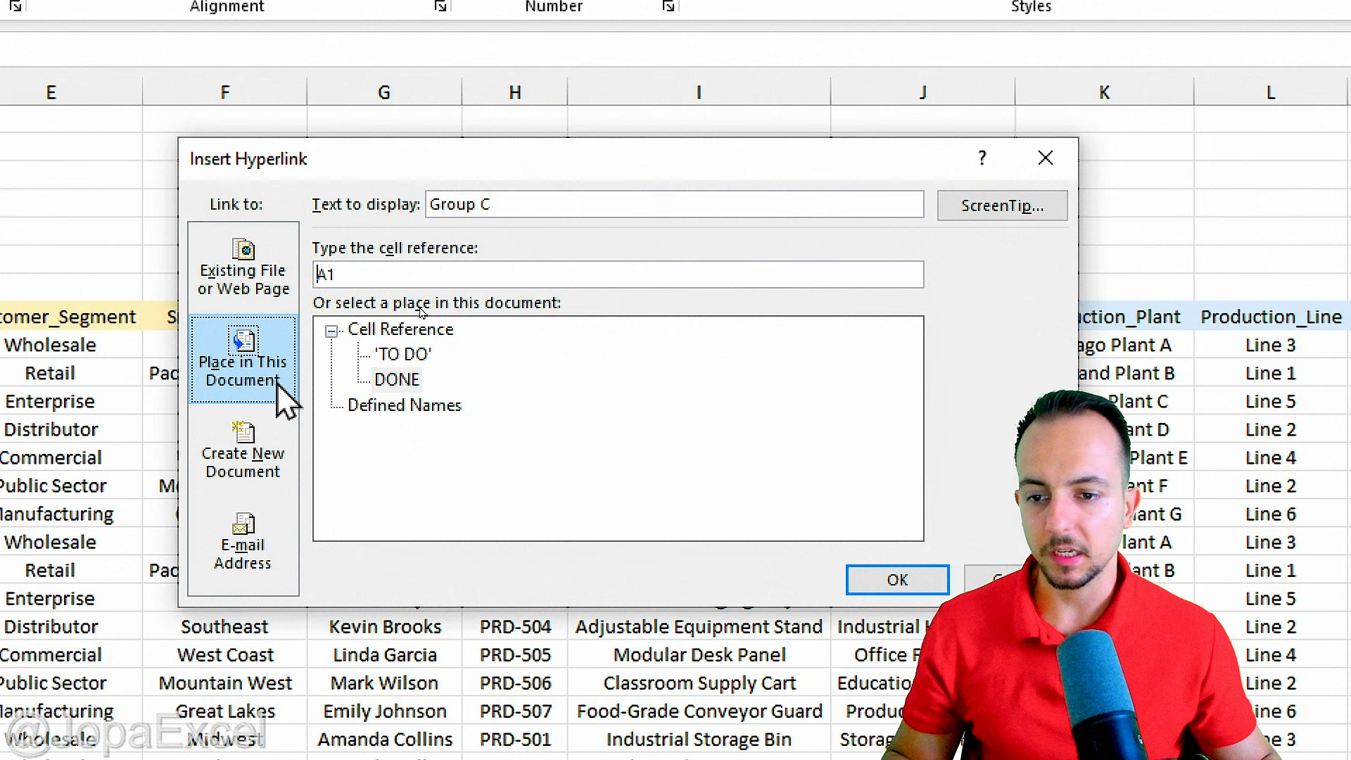
left_click(397, 380)
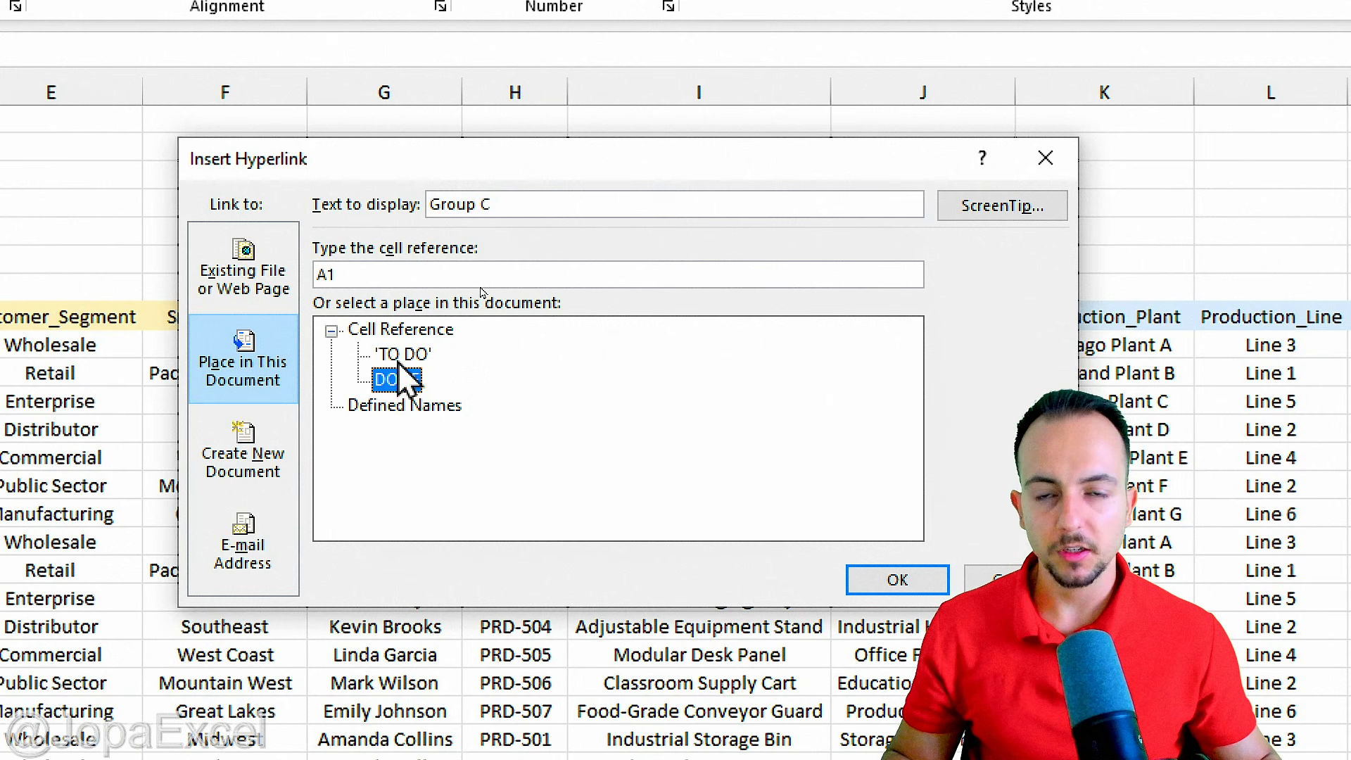
left_click_drag(389, 274, 311, 275)
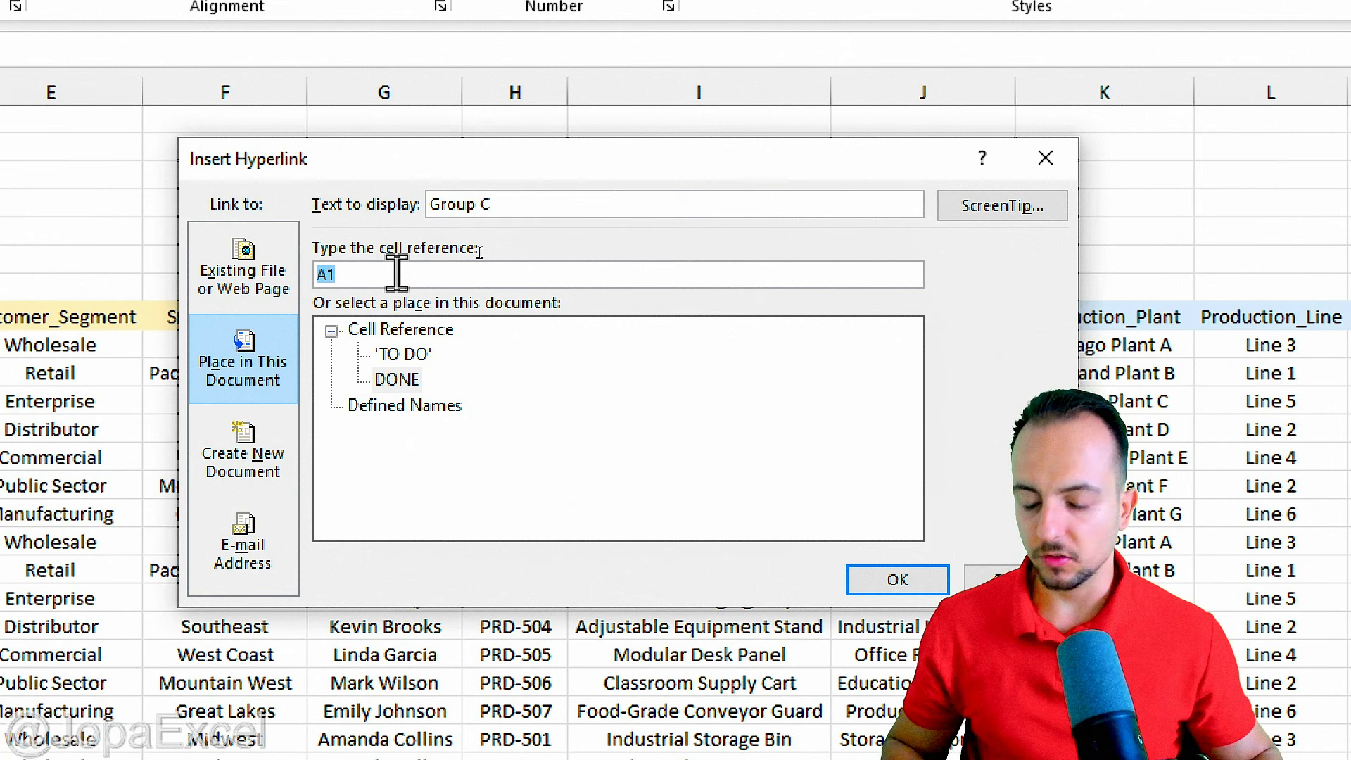
type("Z8")
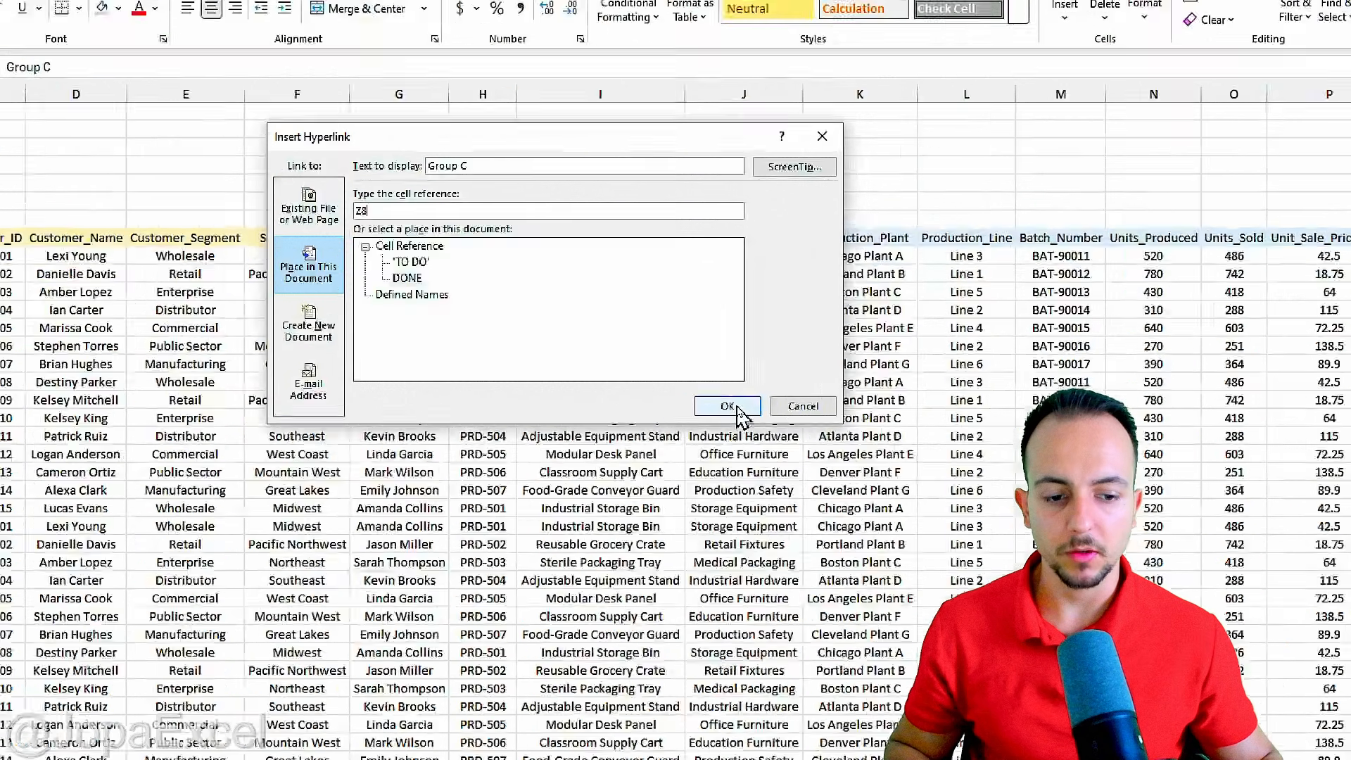
left_click(880, 578)
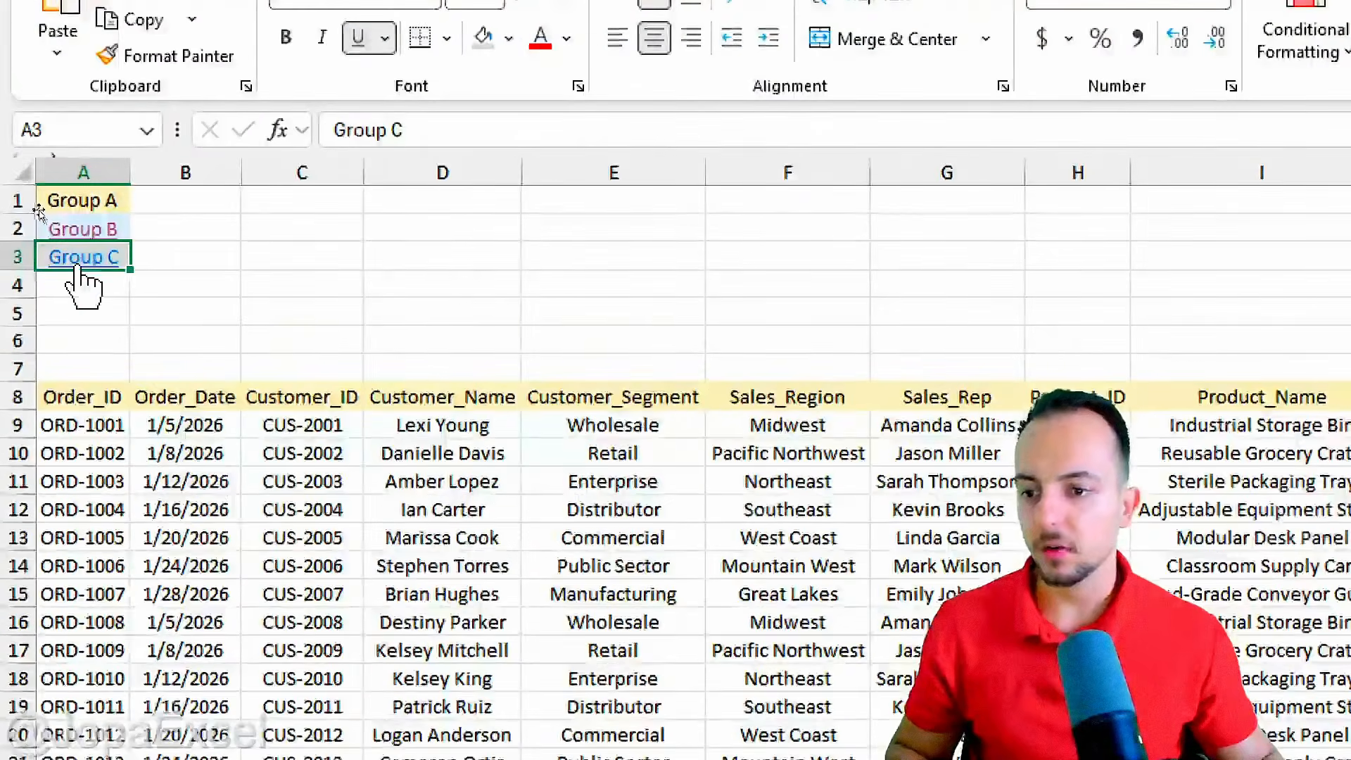
left_click(51, 218)
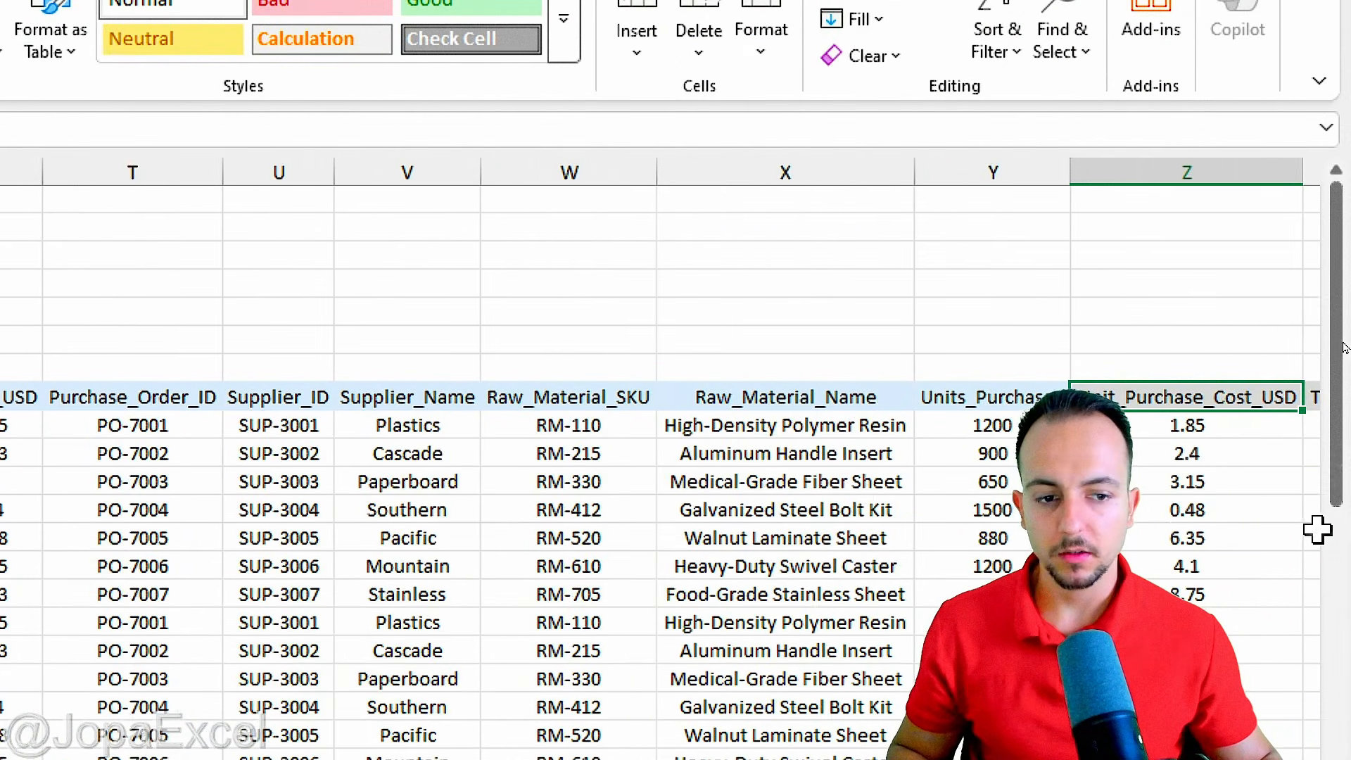
key("Escape")
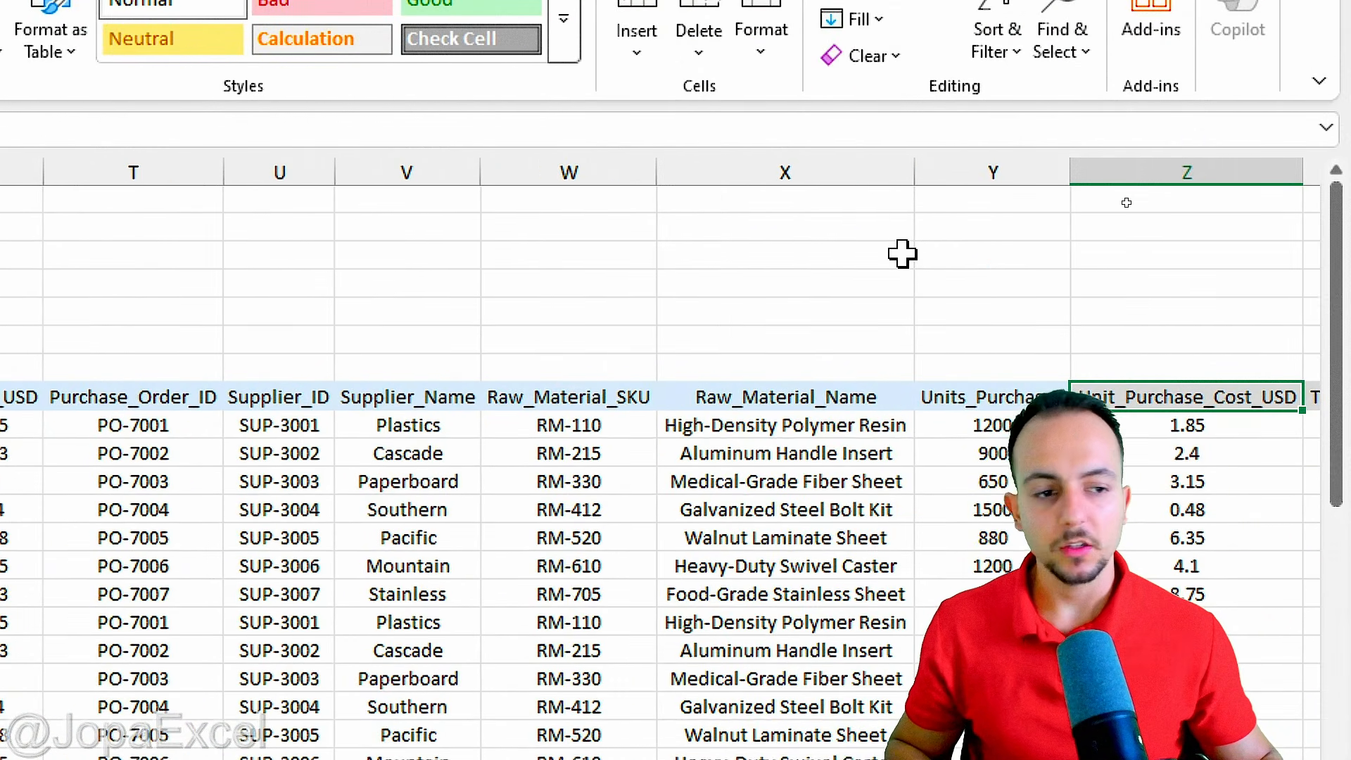
scroll(614, 343, "left", 5)
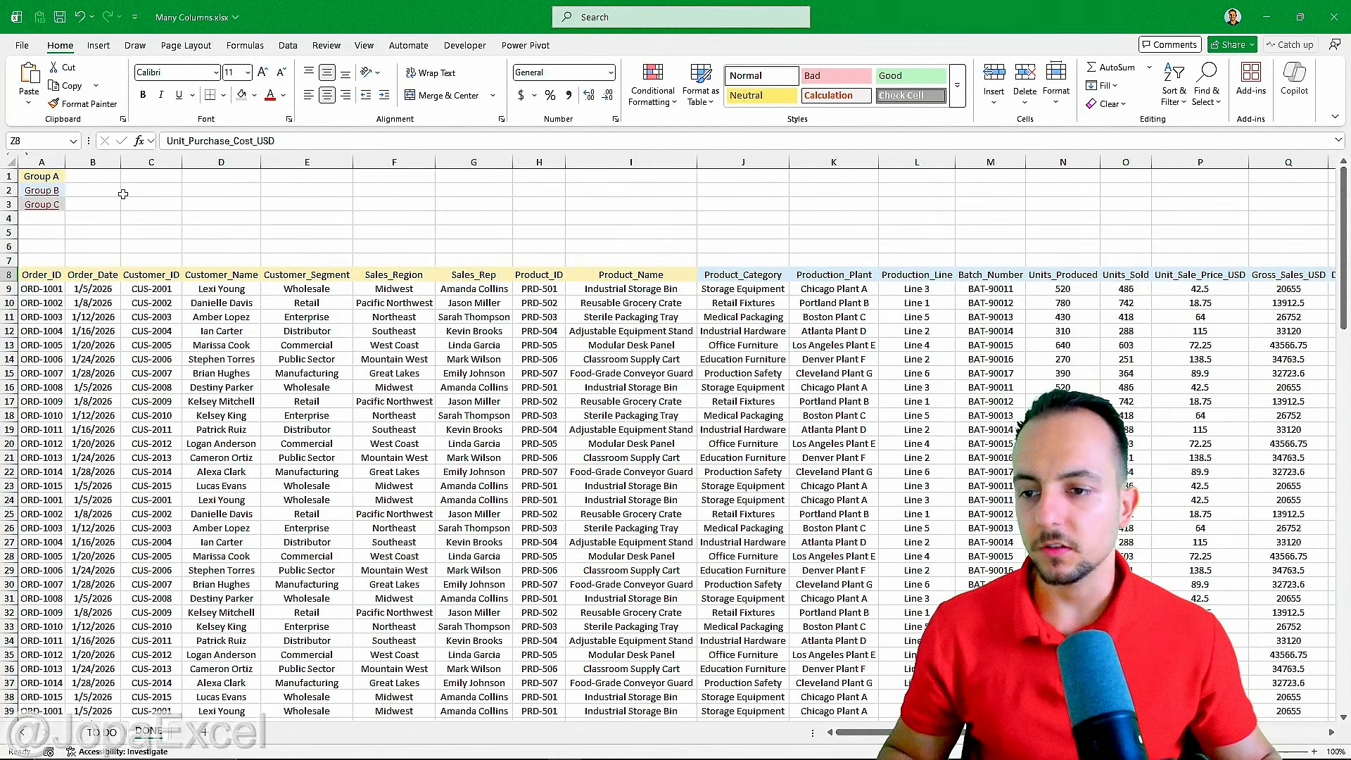
scroll(198, 260, "right", 10)
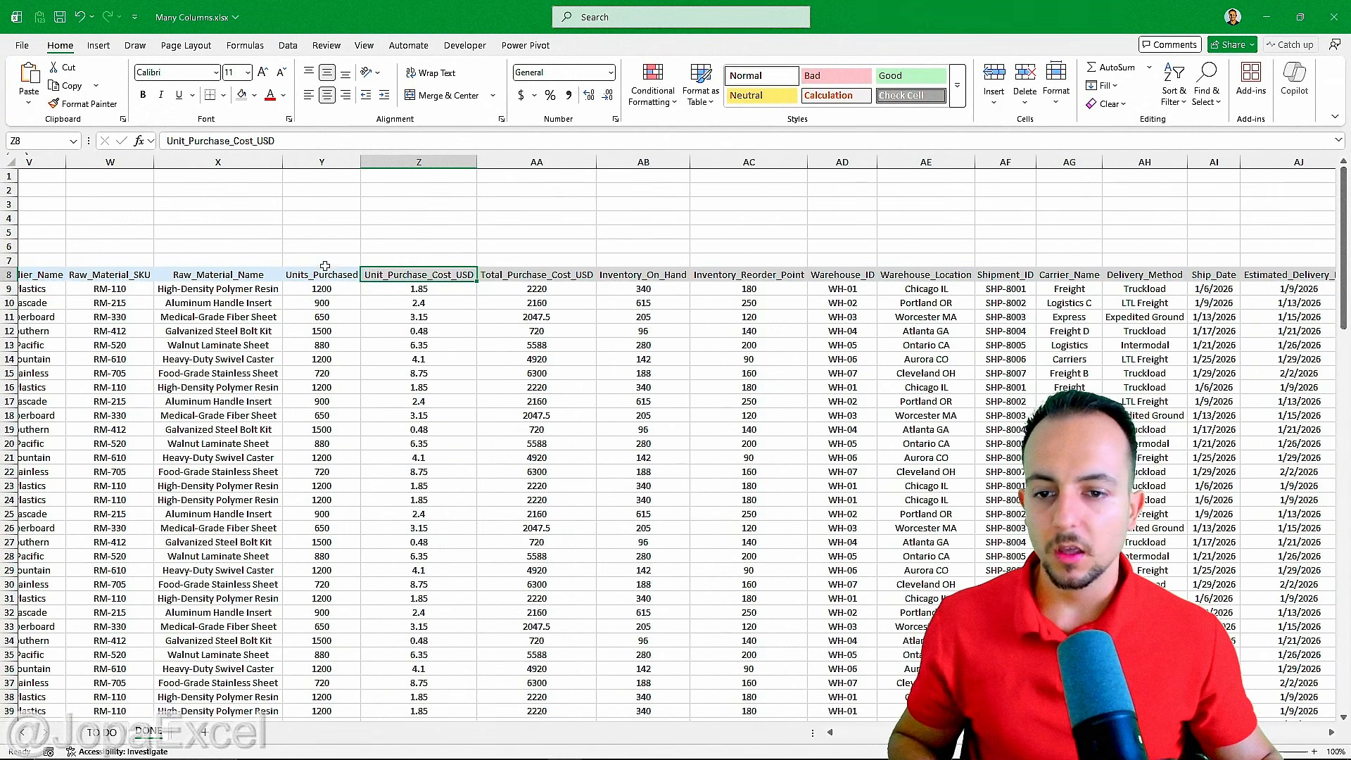
key("ctrl+1")
mouse_move(461, 257)
left_mouse_down()
mouse_move(373, 317)
mouse_move(388, 231)
left_mouse_up()
left_click_drag(551, 251, 655, 225)
key("Escape")
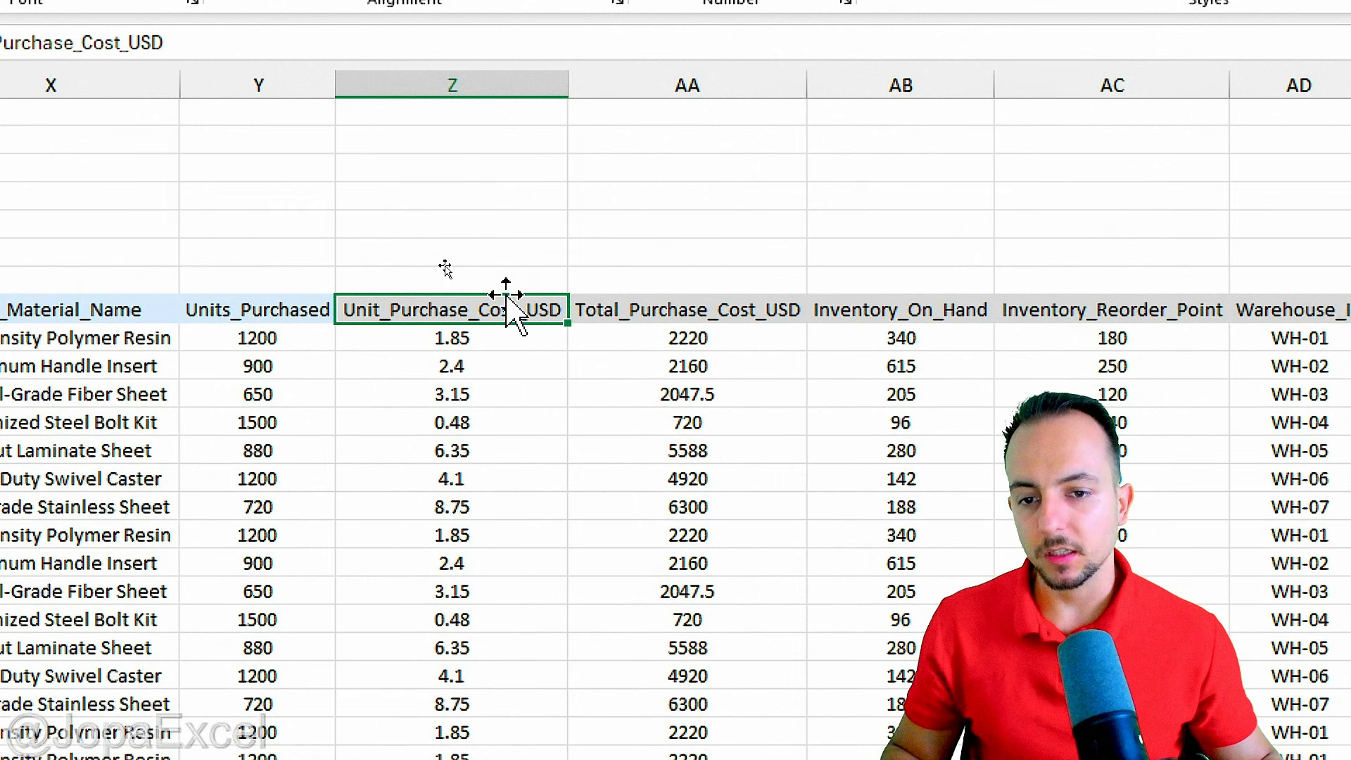
Enter the text "Back to main menu" in cell Z7, above the Unit_Purchase_Cost_USD header.
left_click(507, 286)
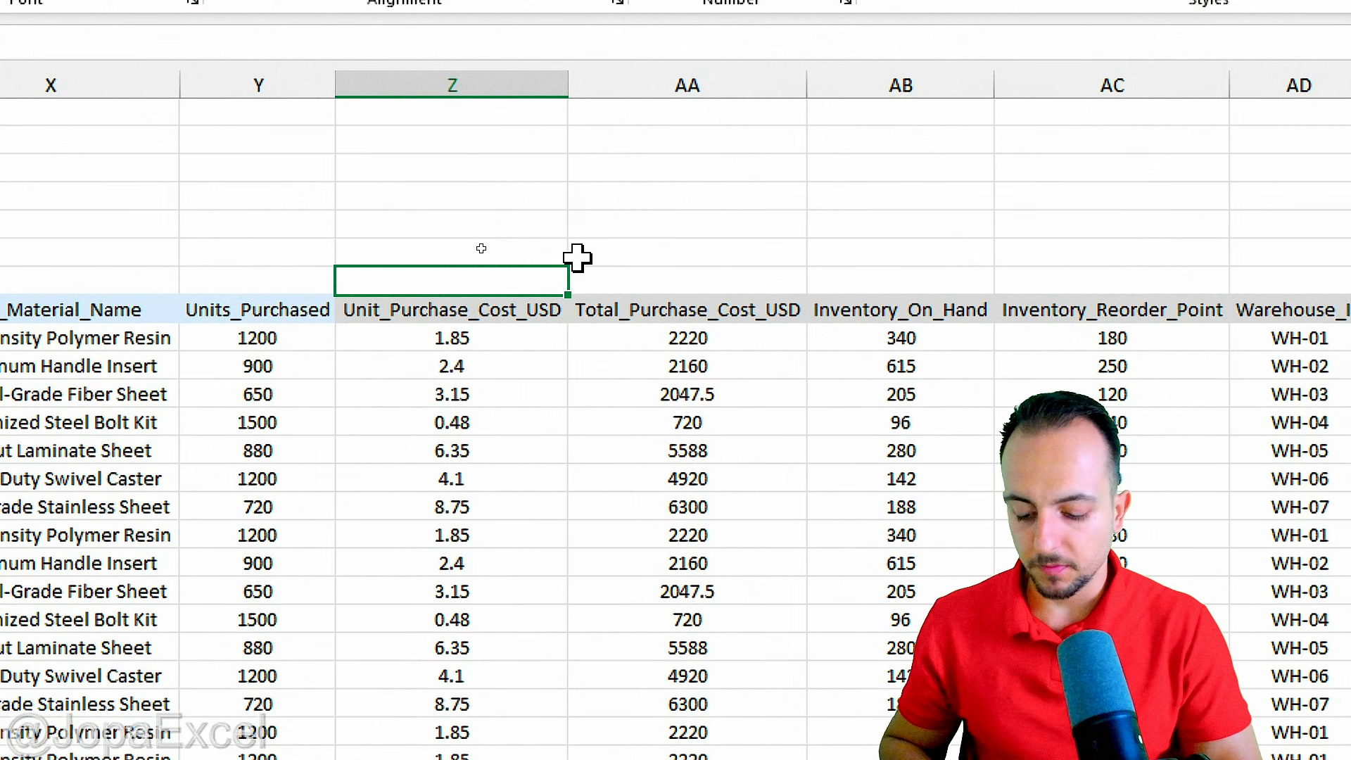
type("Back to menu")
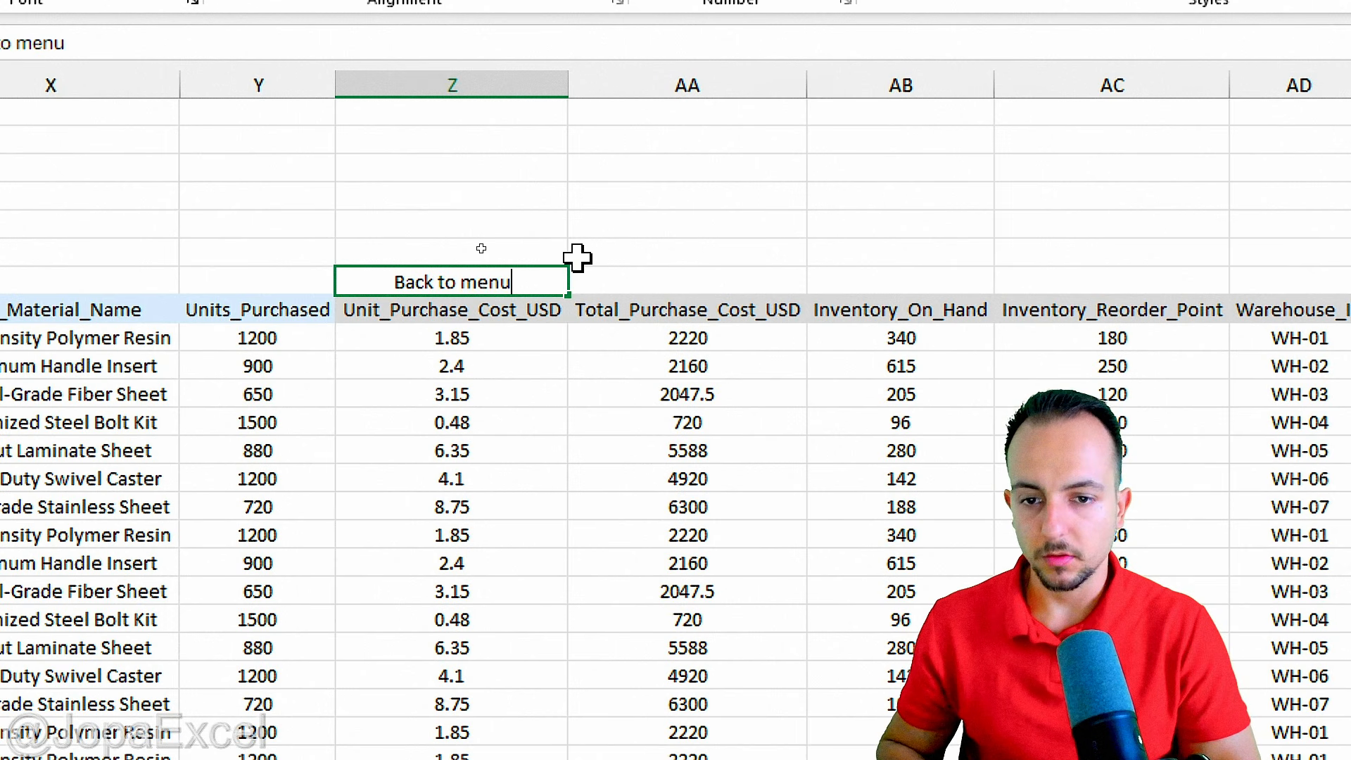
key("BackSpace")
key("BackSpace")
key("BackSpace")
type("ain menu")
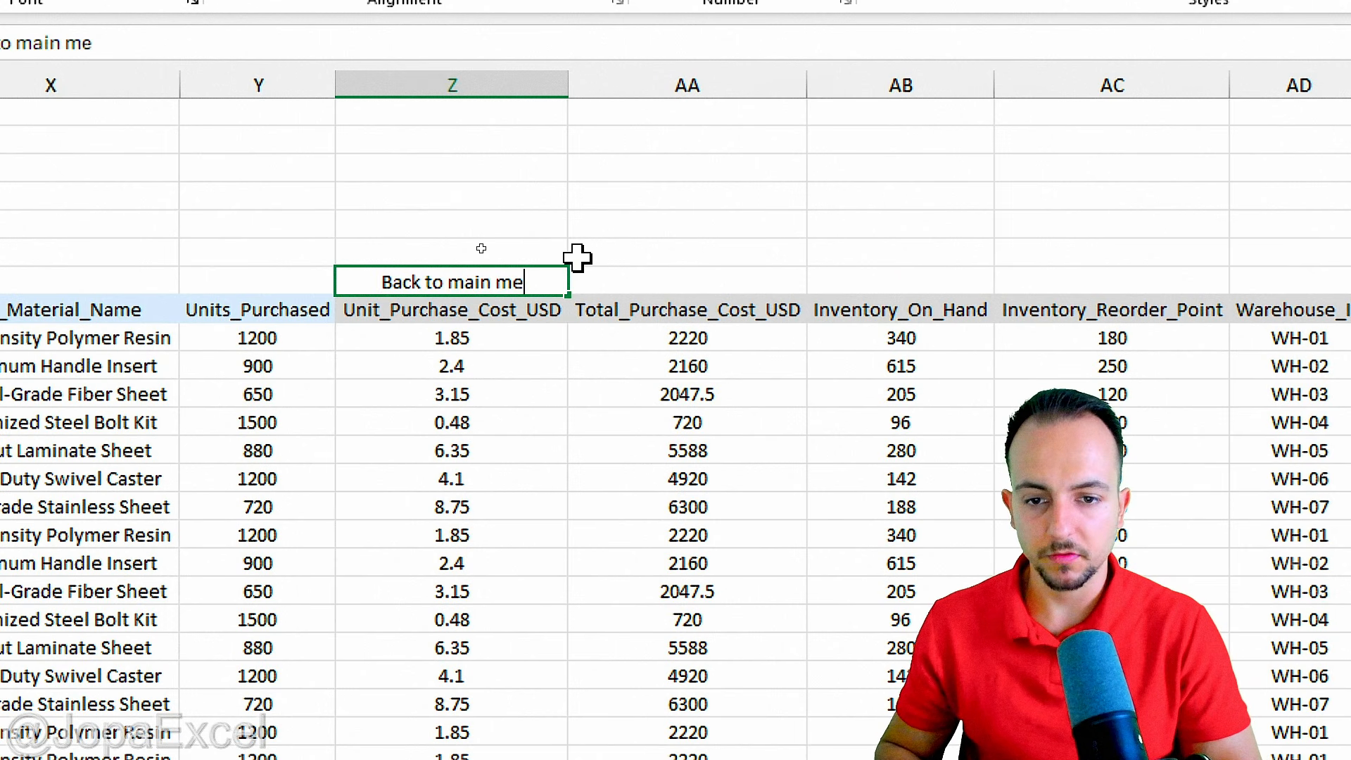
key("Return")
Hyperlink the "Back to main menu" cell Z7 to cell A1 of the DONE sheet and follow the link to test it.
right_click(504, 280)
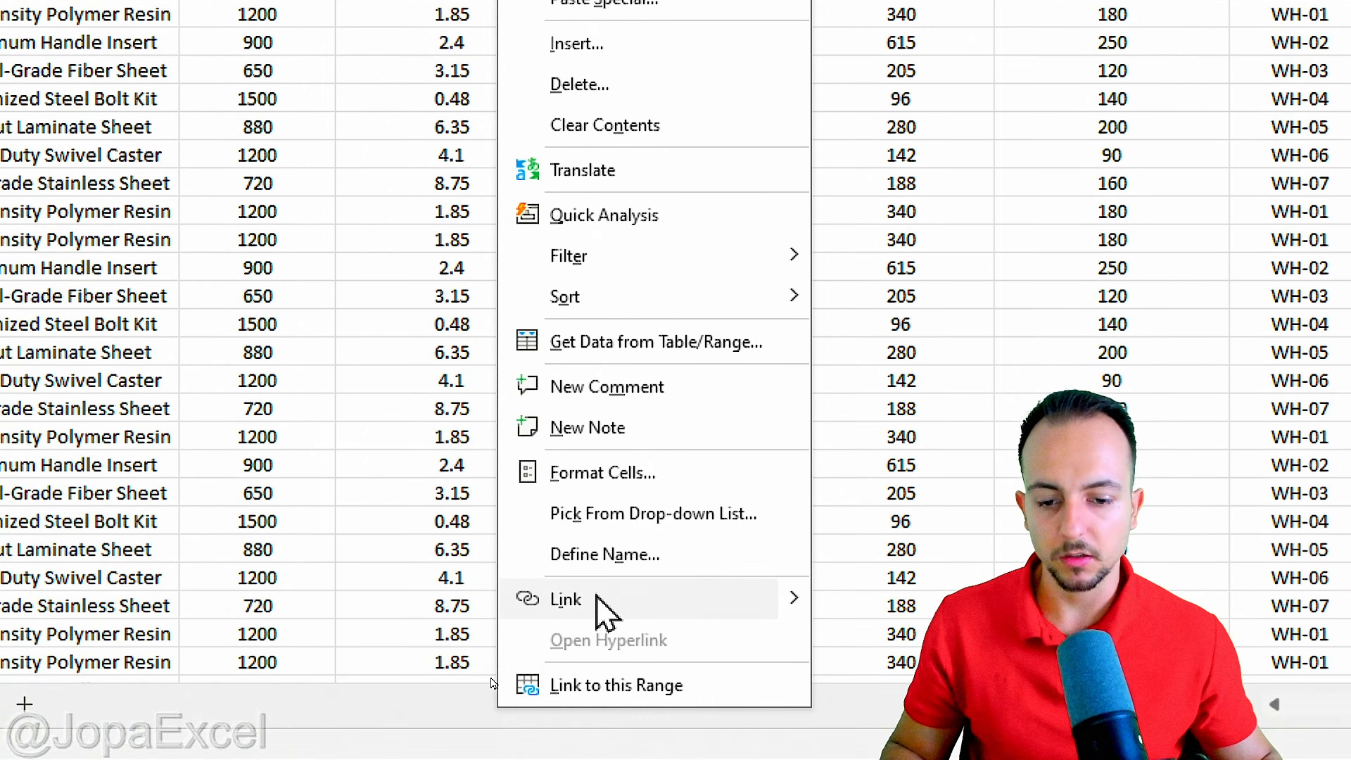
left_click(584, 679)
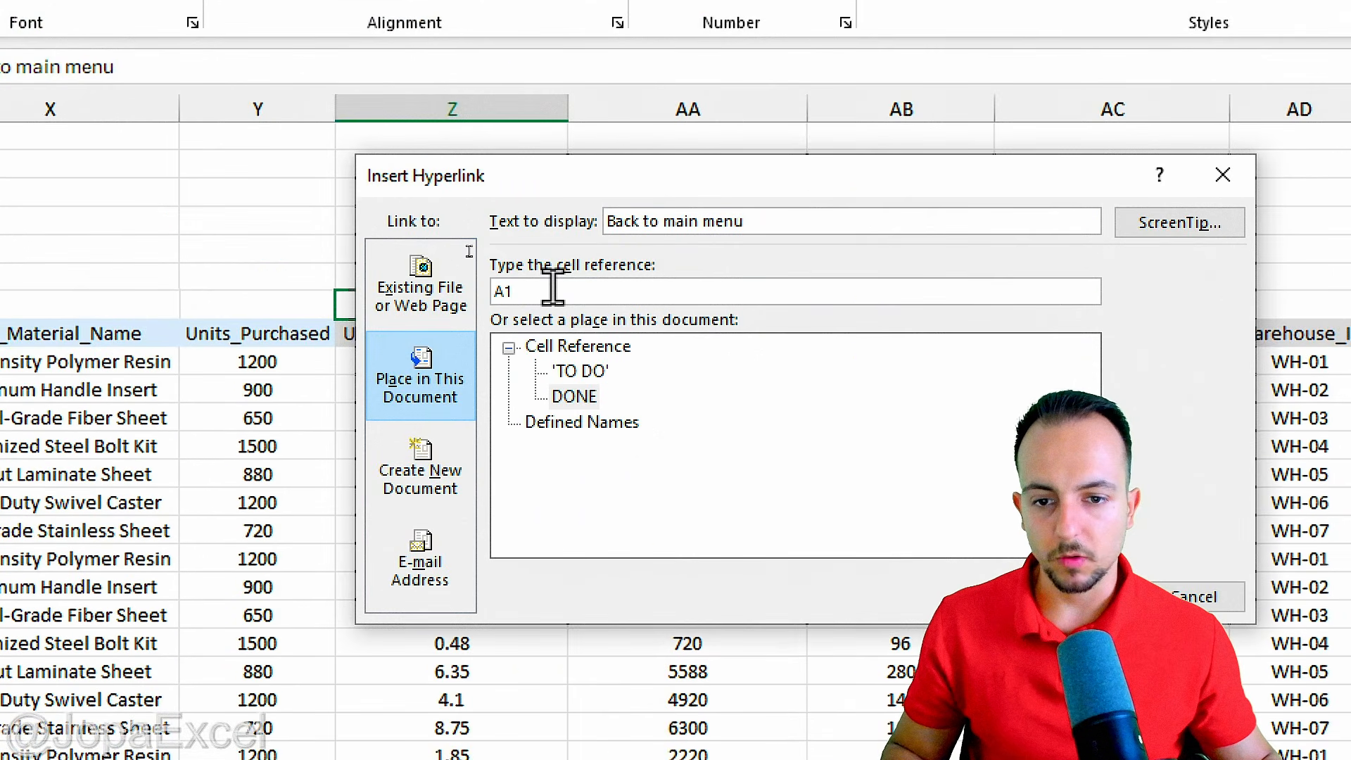
left_click(584, 398)
left_click(537, 291)
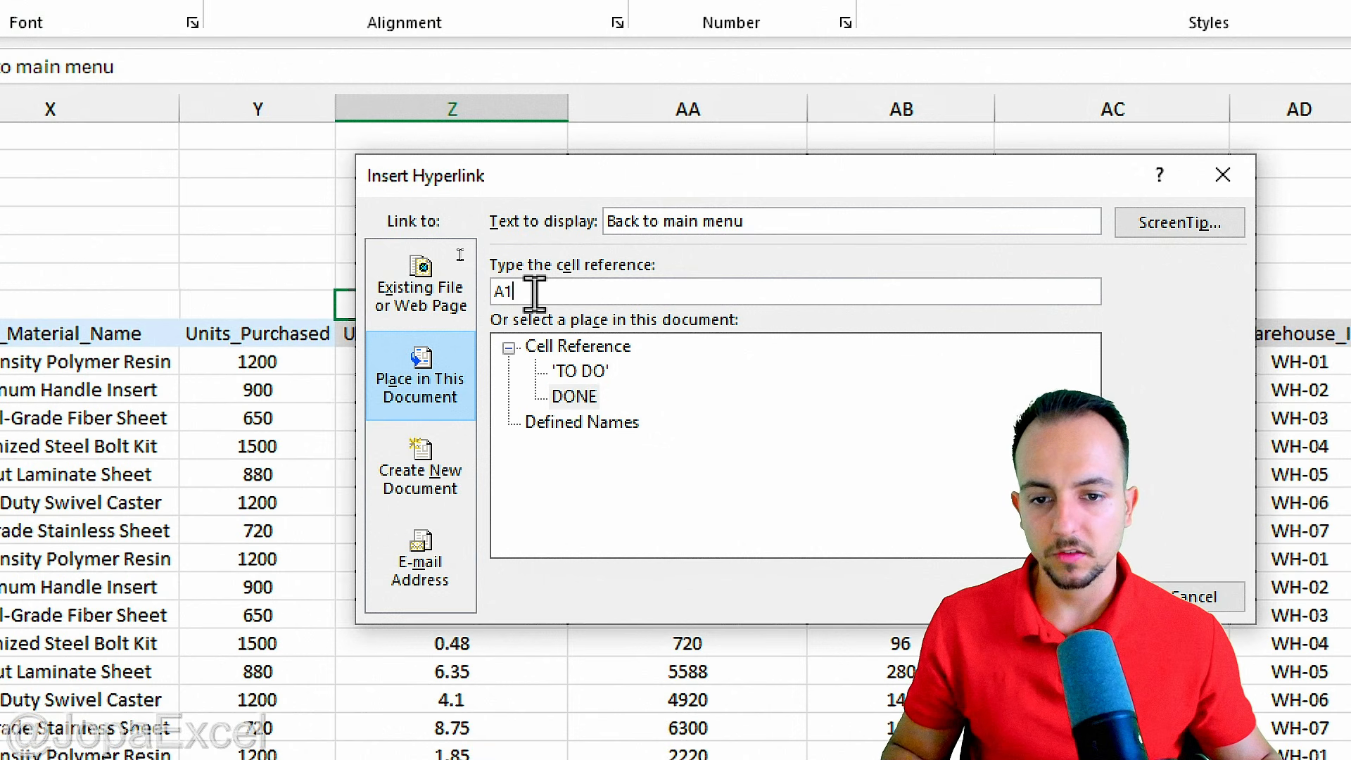
key("Return")
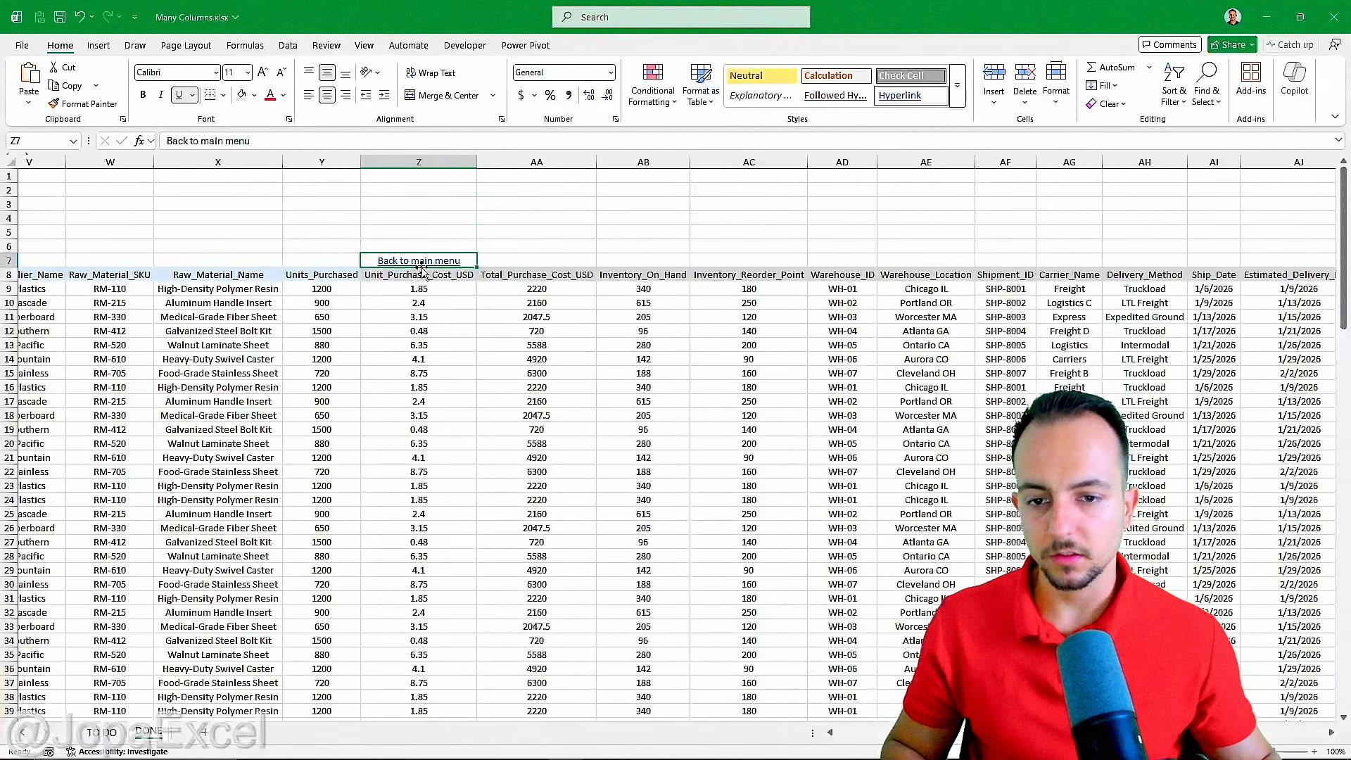
left_click(465, 308)
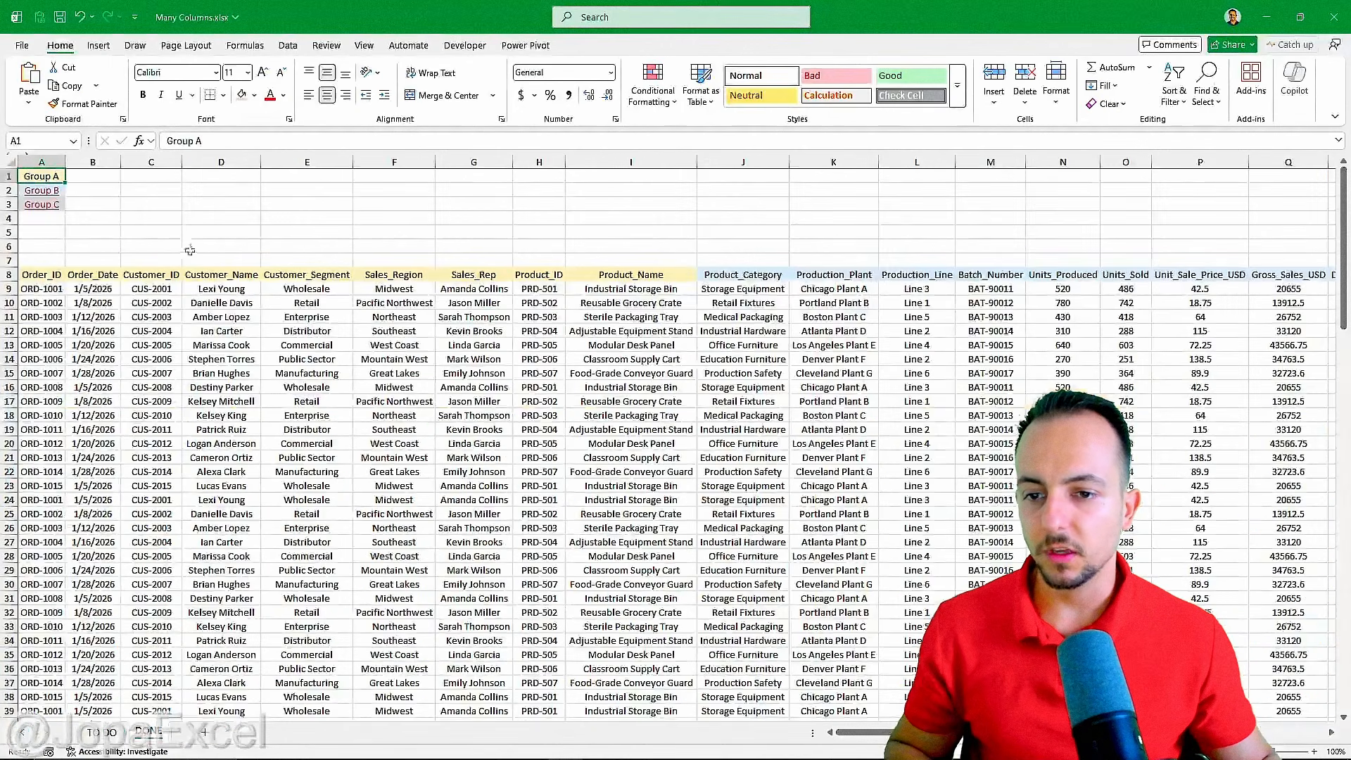
Copy the "Back to main menu" link from Z7 to cell J7, above the Product_Category header.
scroll(391, 350, "right", 4)
scroll(202, 253, "right", 5)
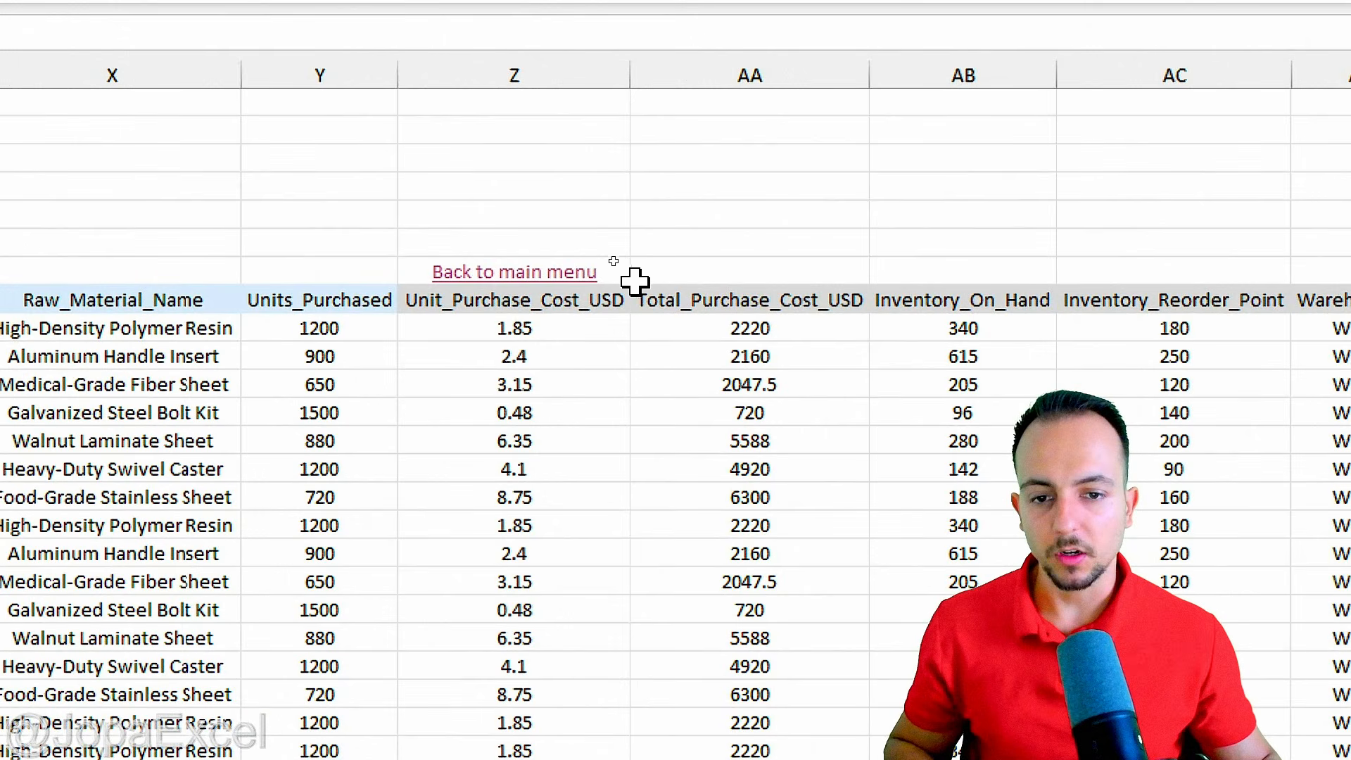
left_click(610, 262)
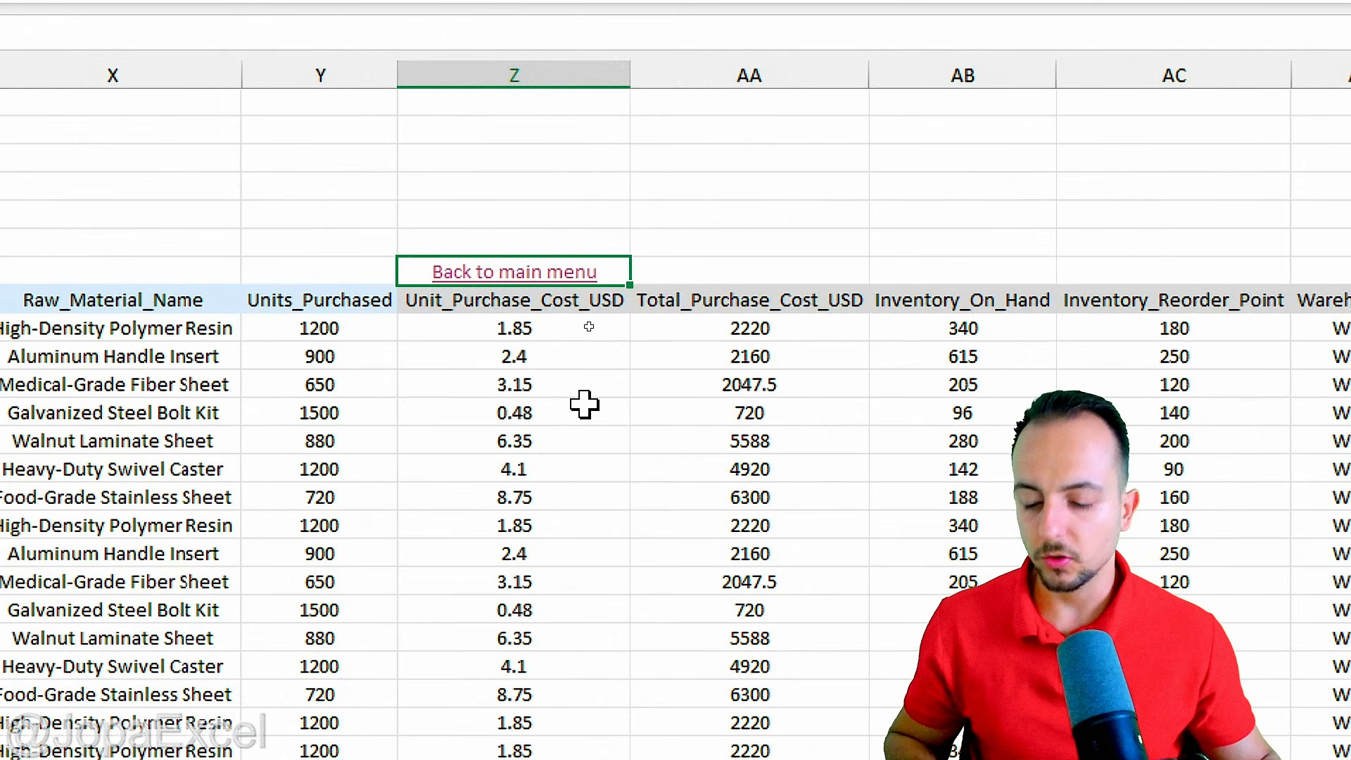
key("ctrl+c")
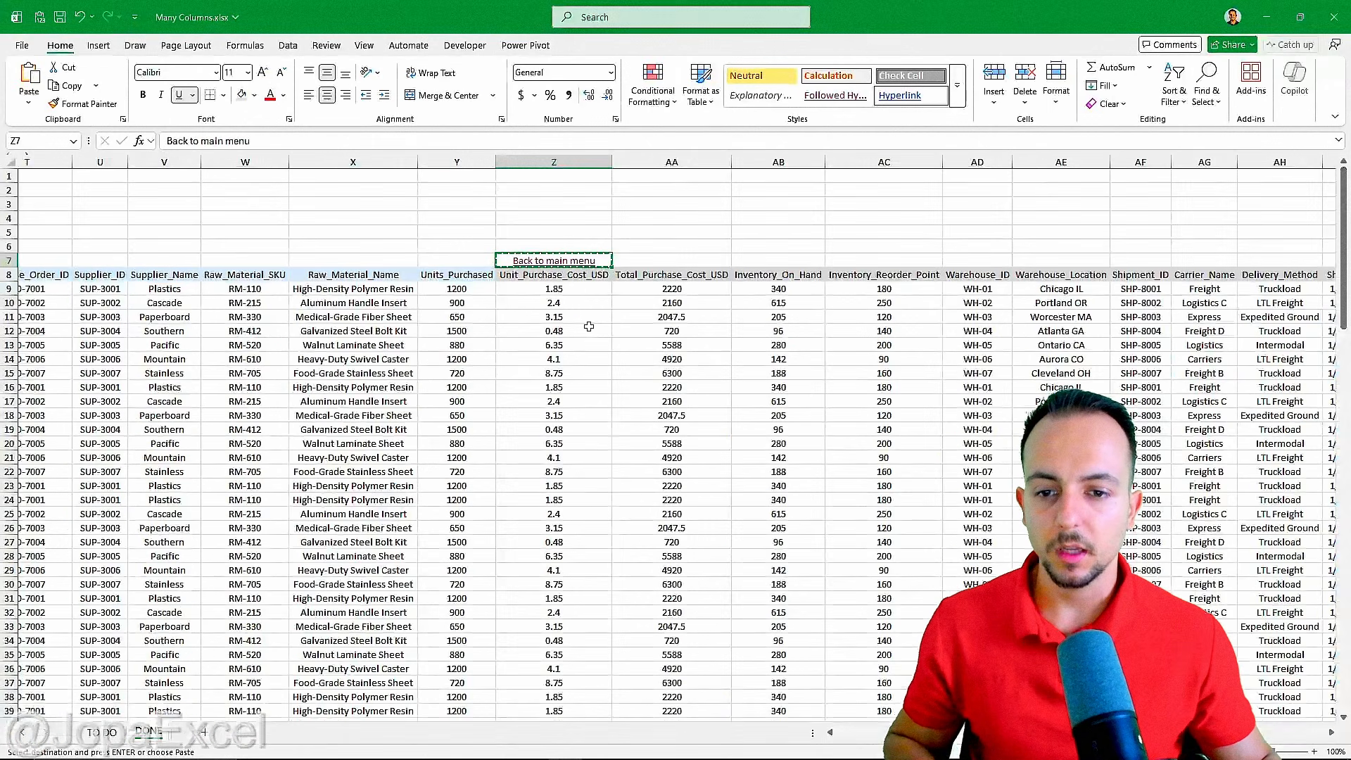
scroll(584, 404, "left", 5)
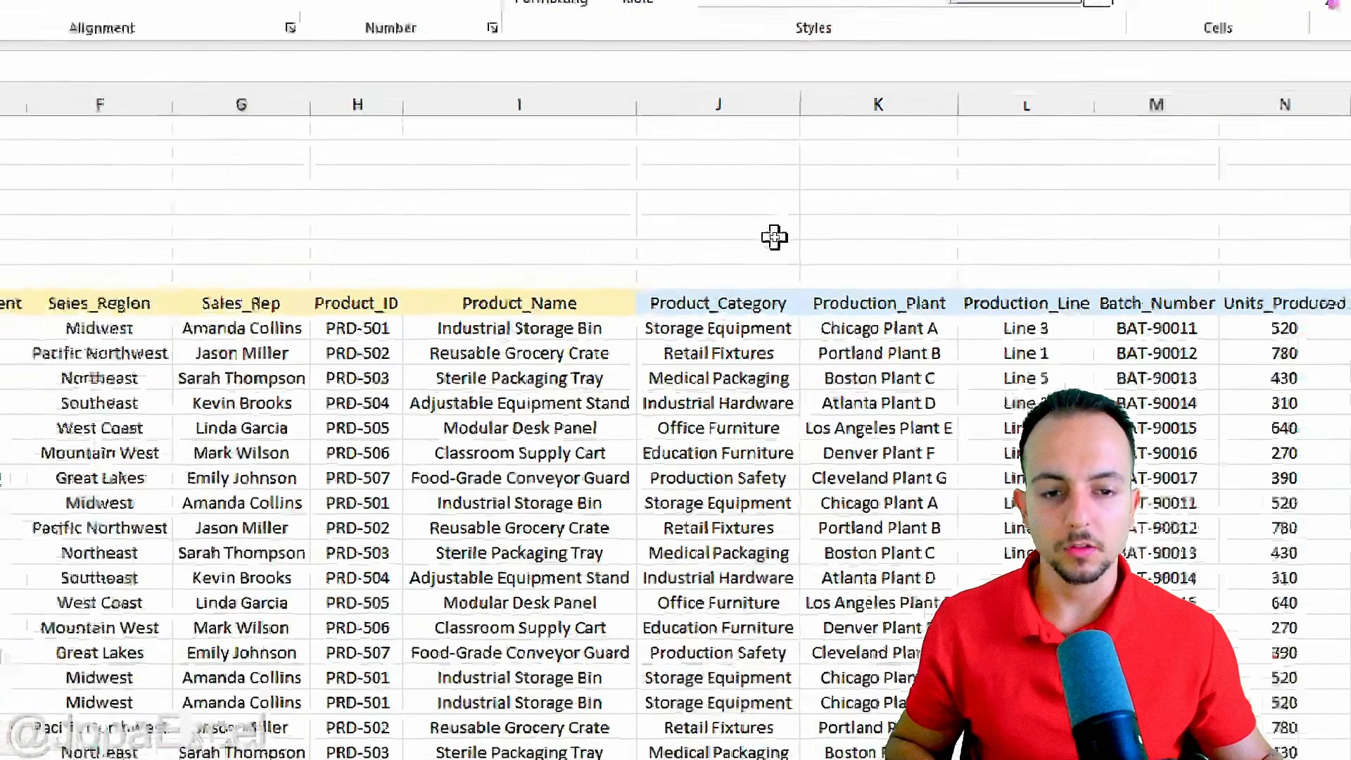
left_click(474, 261)
key("ctrl+v")
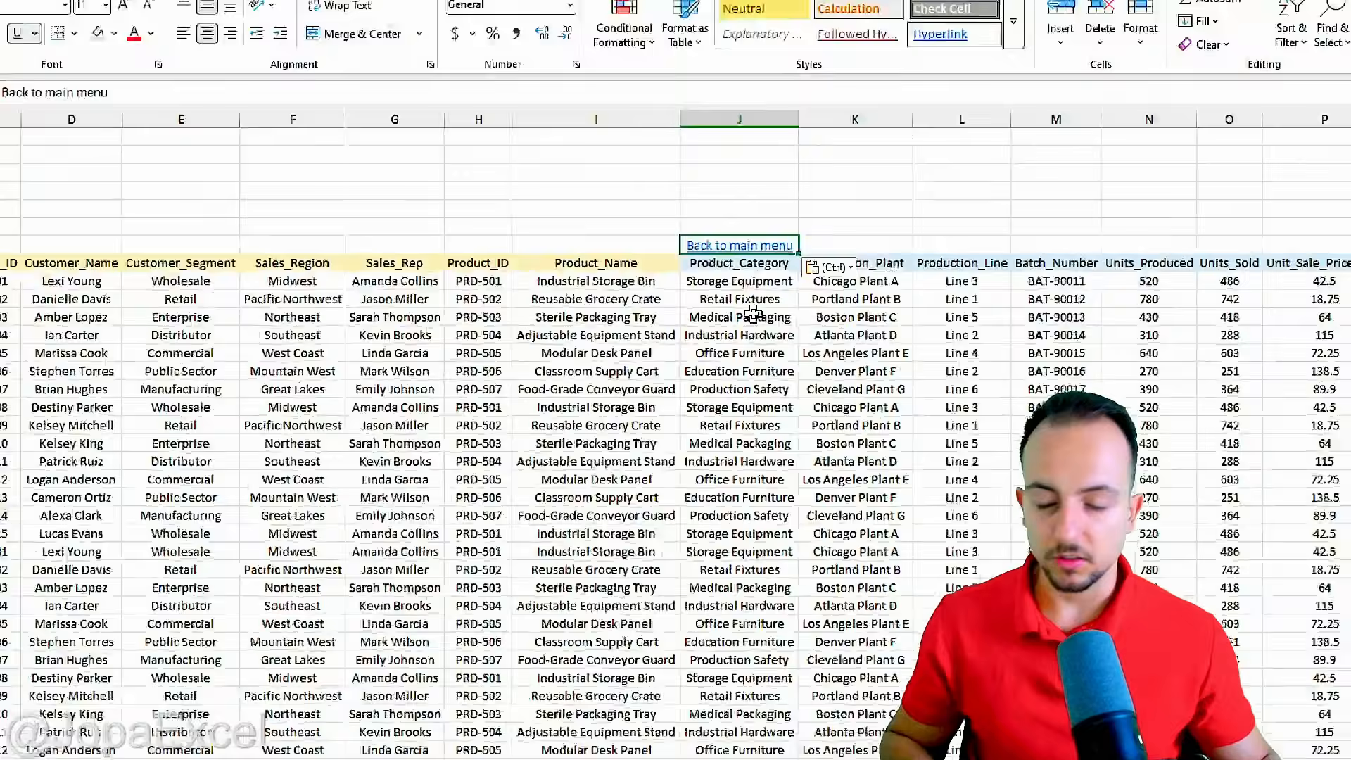
key("ctrl")
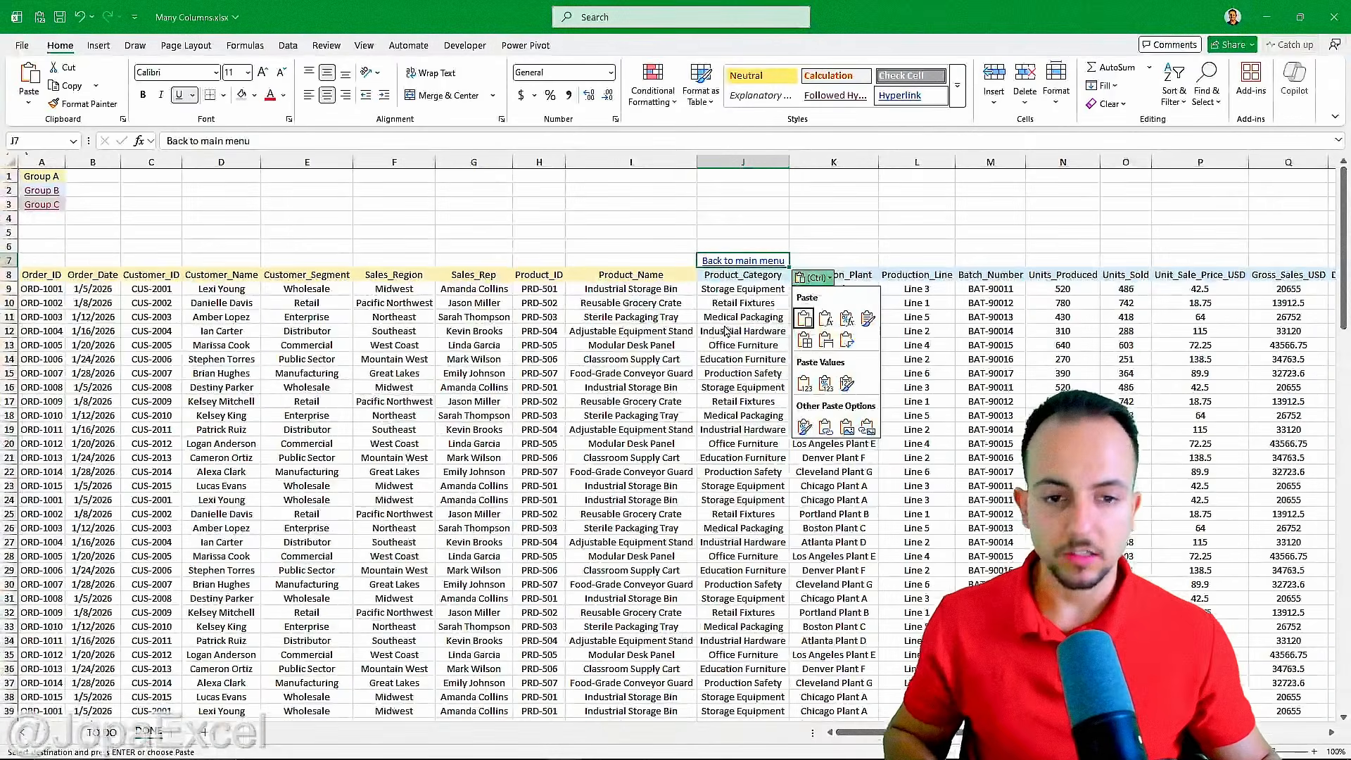
Copy the "Back to main menu" link to cell A7 and widen column A to about 19.14 so the text fits.
left_click(40, 262)
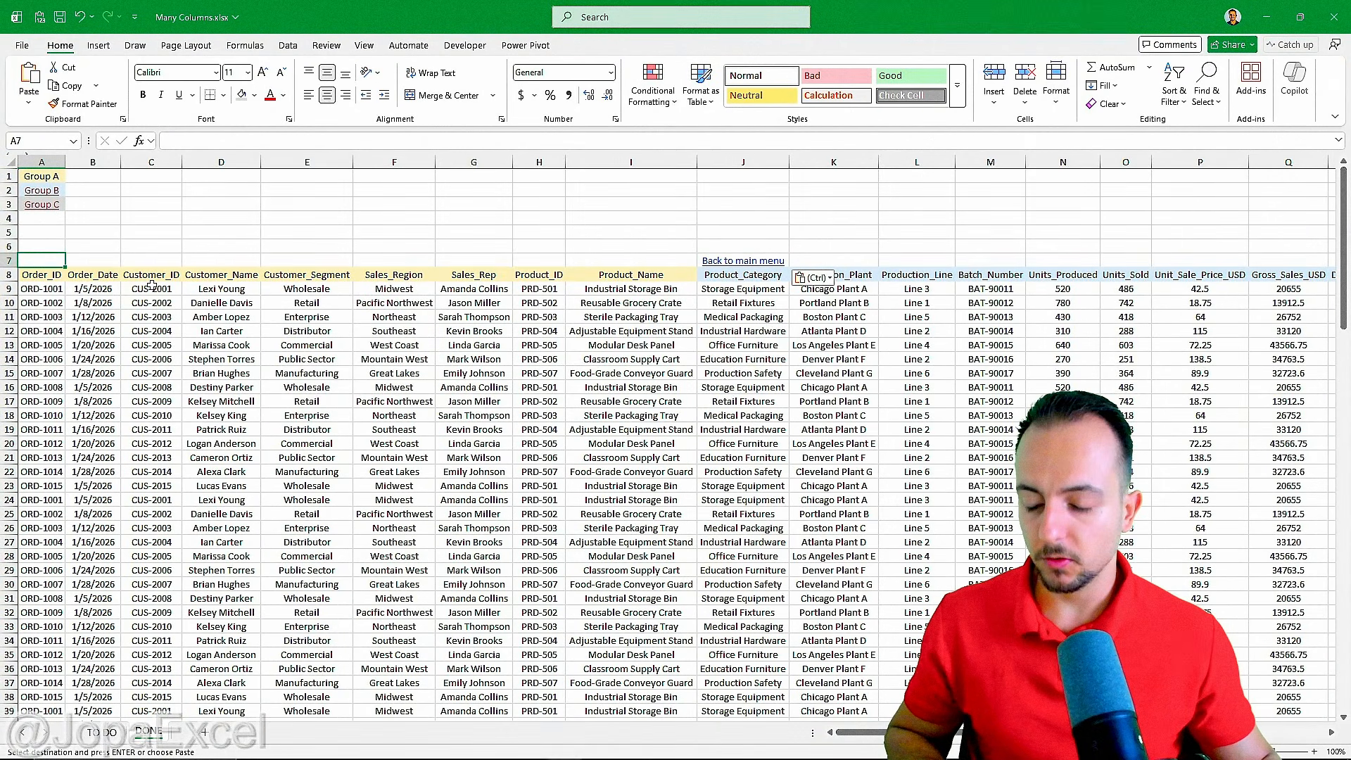
key("ctrl+v")
left_click(51, 237)
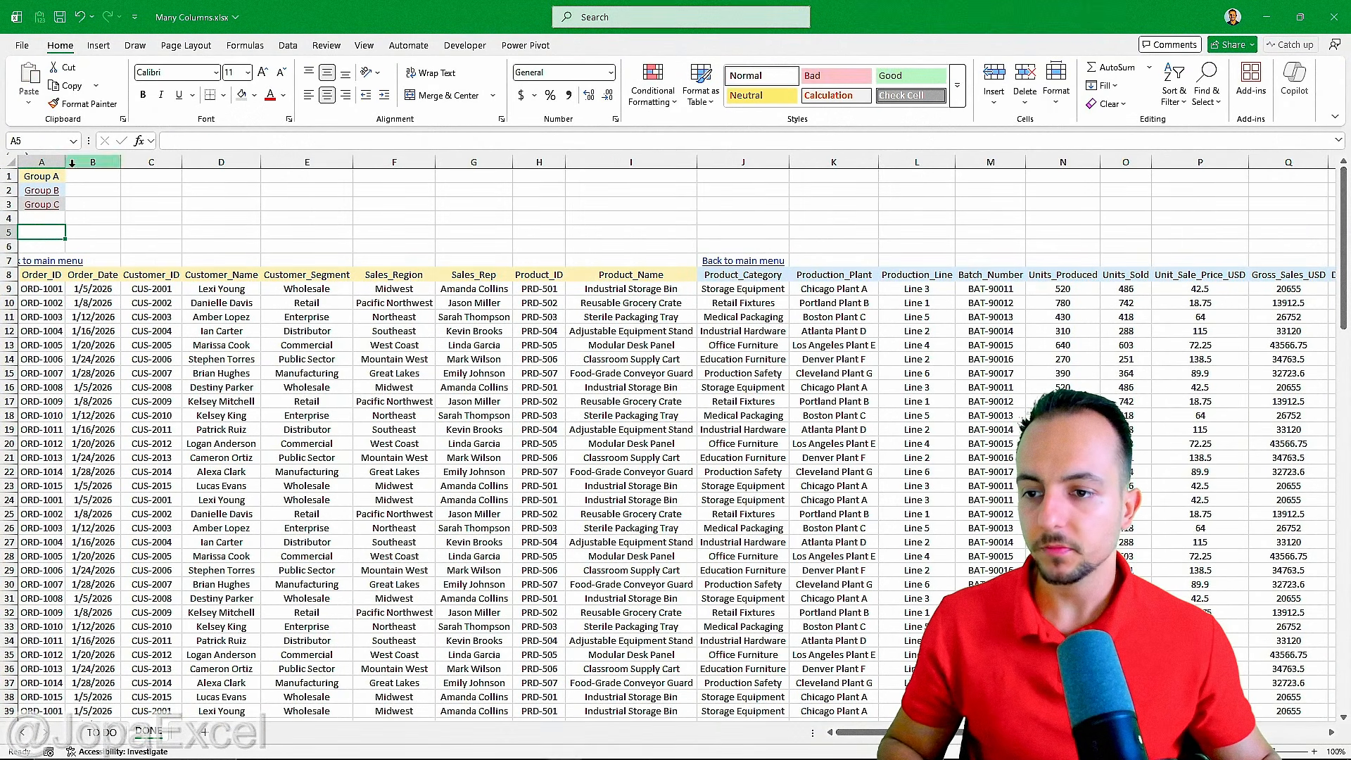
left_click_drag(65, 161, 115, 163)
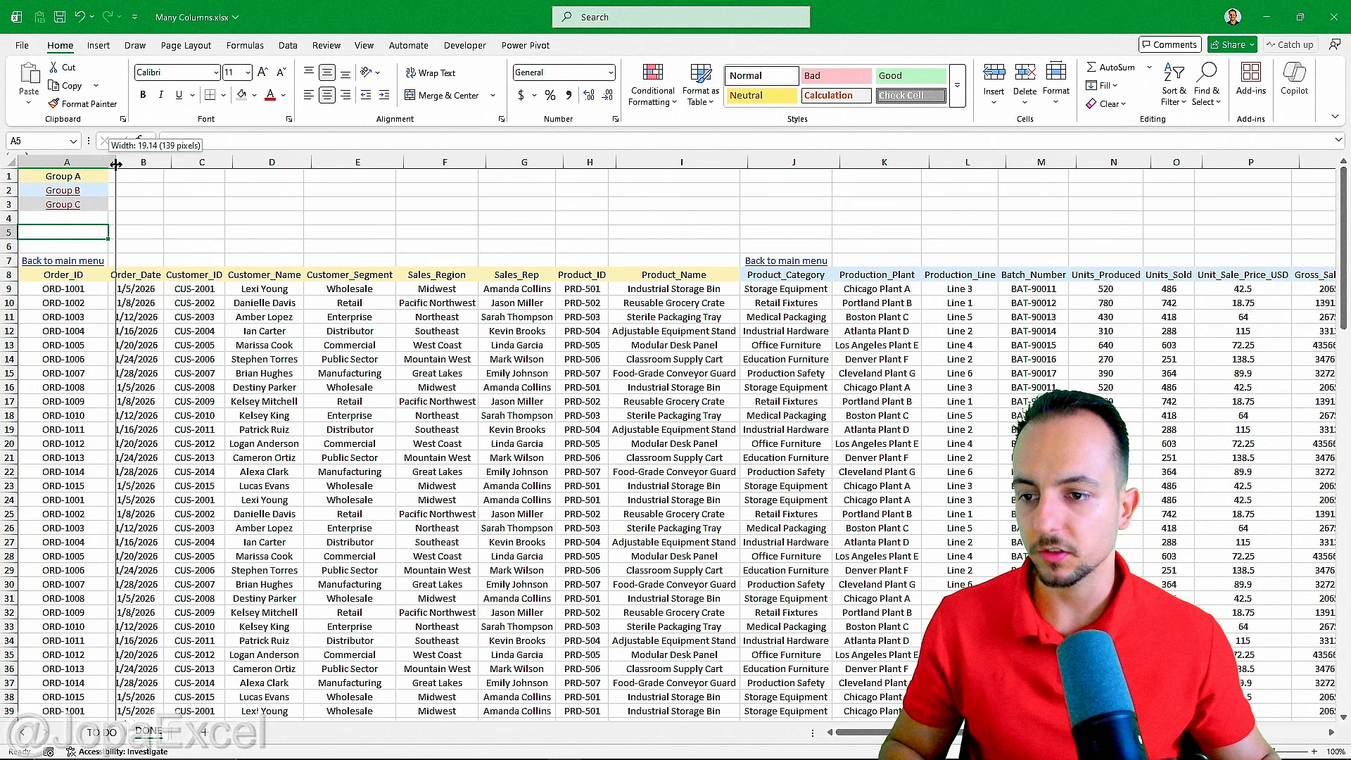
left_click(92, 303)
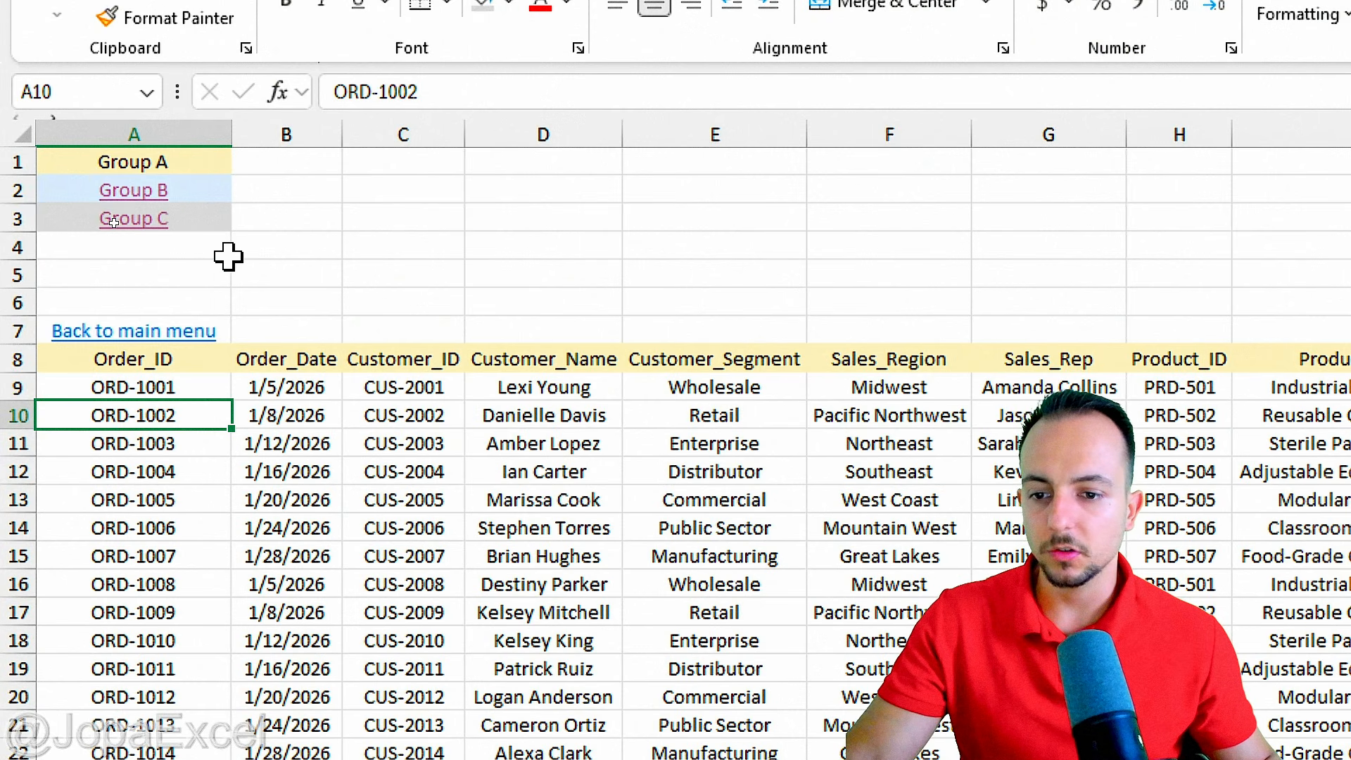
Copy the Raw_Material_SKU header from W8 and paste it as values only into cell A4, below Group C.
left_click(166, 247)
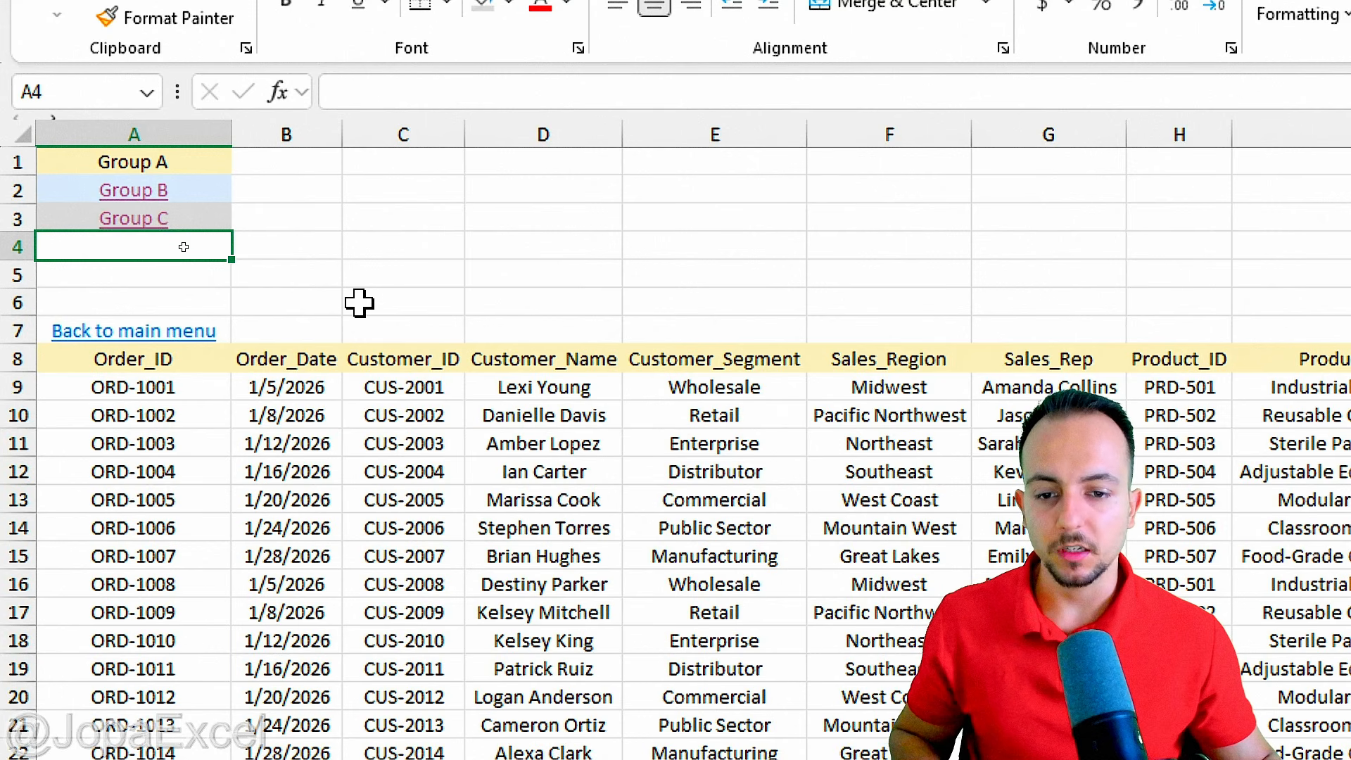
scroll(373, 312, "right", 8)
scroll(373, 312, "left", 3)
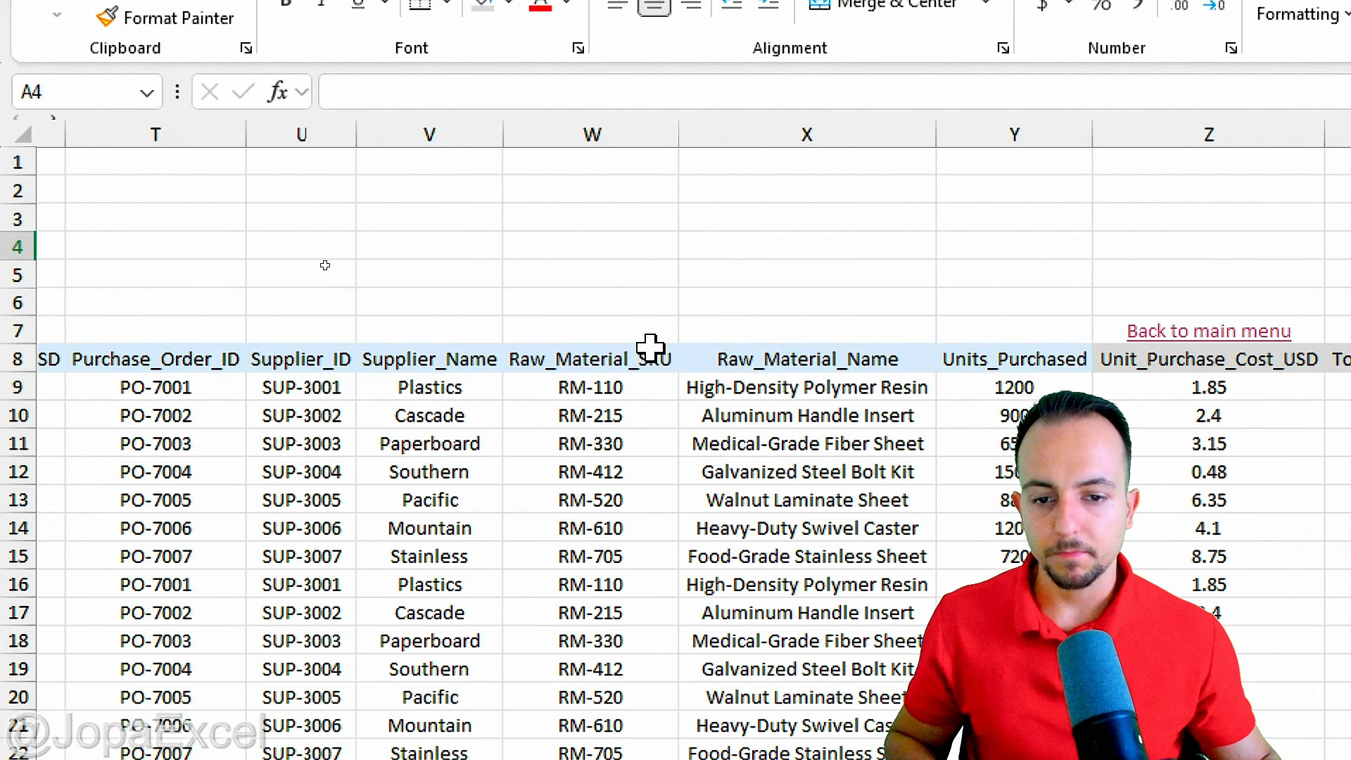
left_click_drag(495, 316, 658, 378)
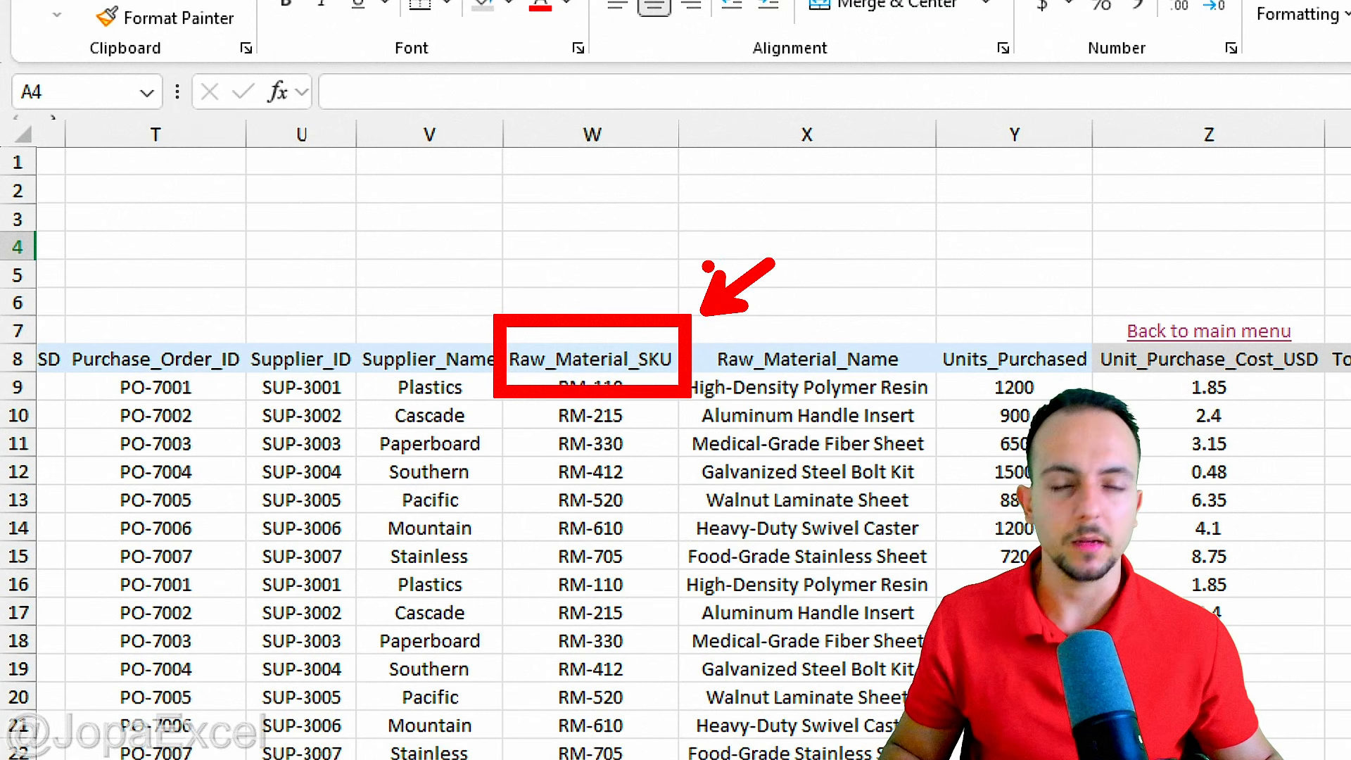
left_click(583, 359)
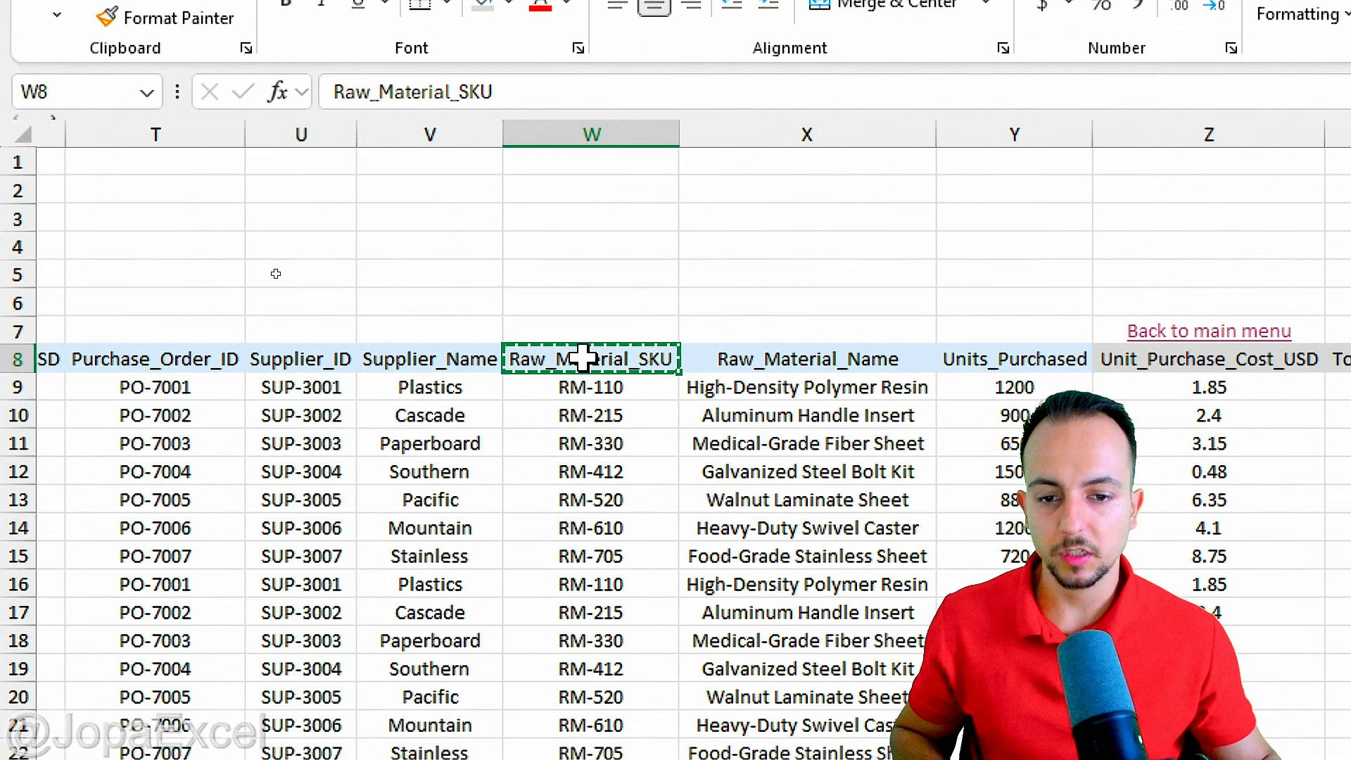
scroll(588, 353, "left", 8)
left_click(150, 246)
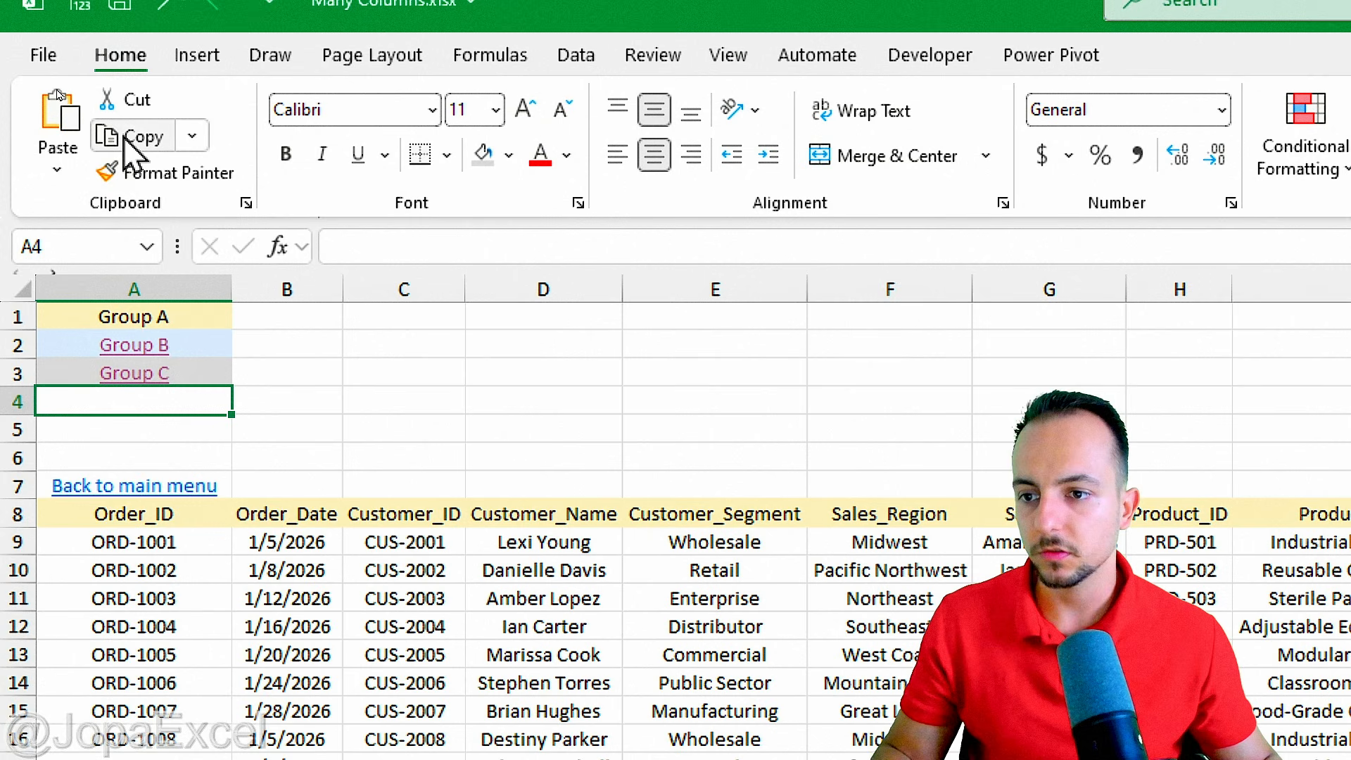
left_click(57, 15)
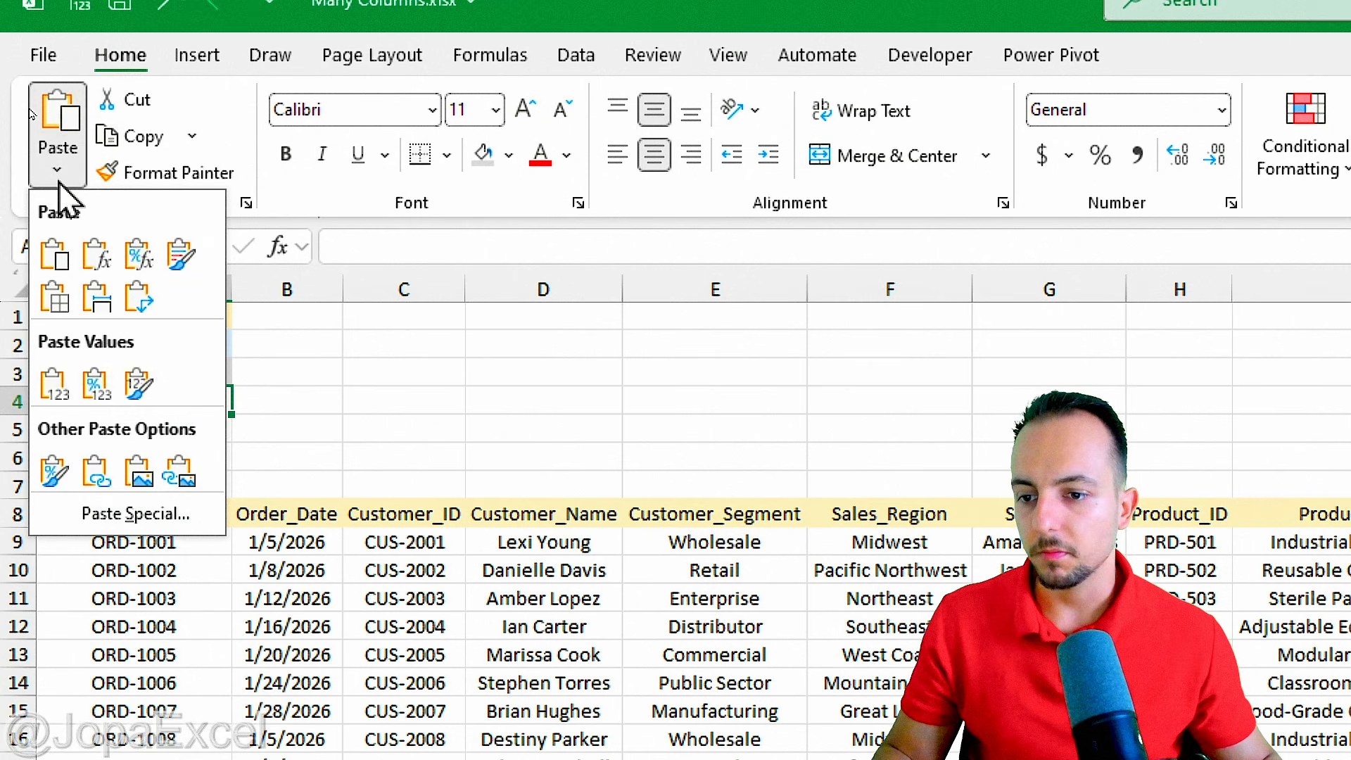
left_click(56, 387)
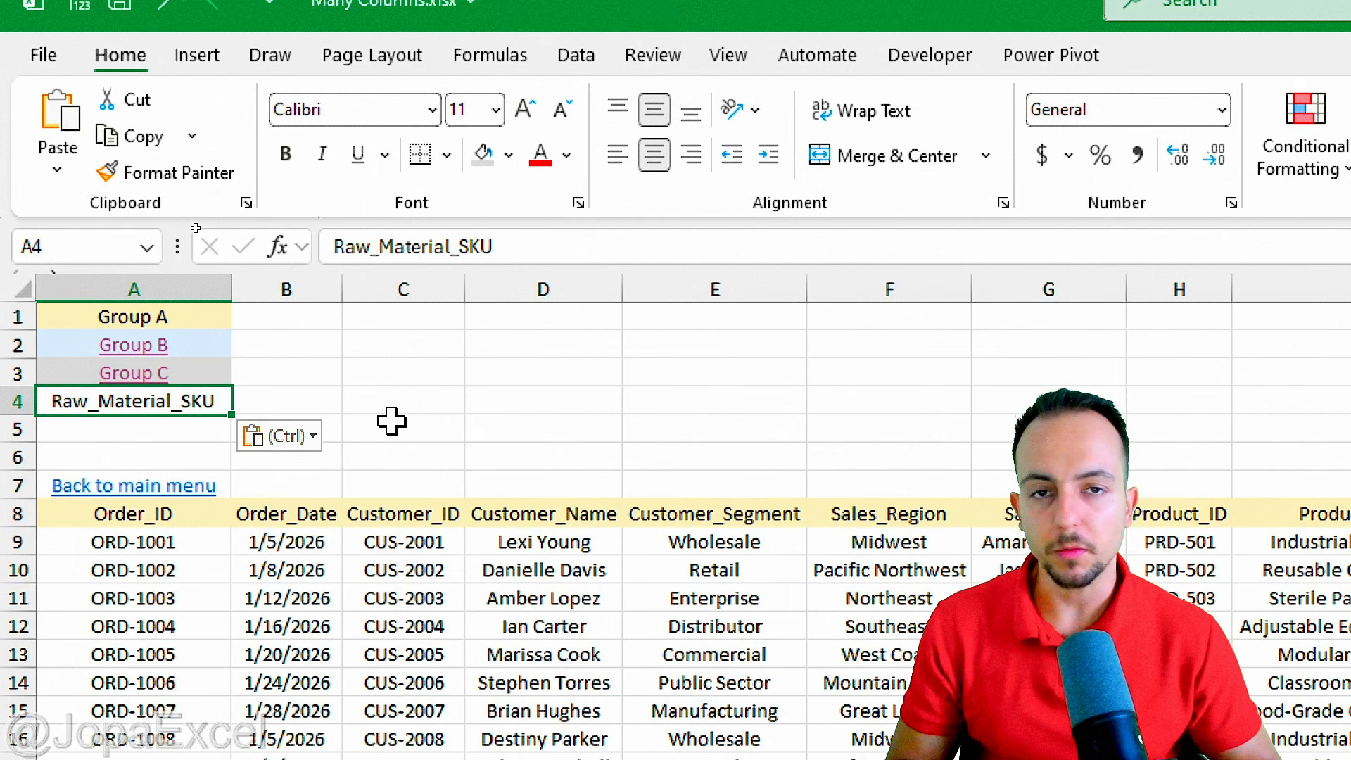
Format the Raw_Material_SKU menu cell A4 with a black fill and white font.
left_click(508, 154)
left_click(539, 306)
left_click(567, 155)
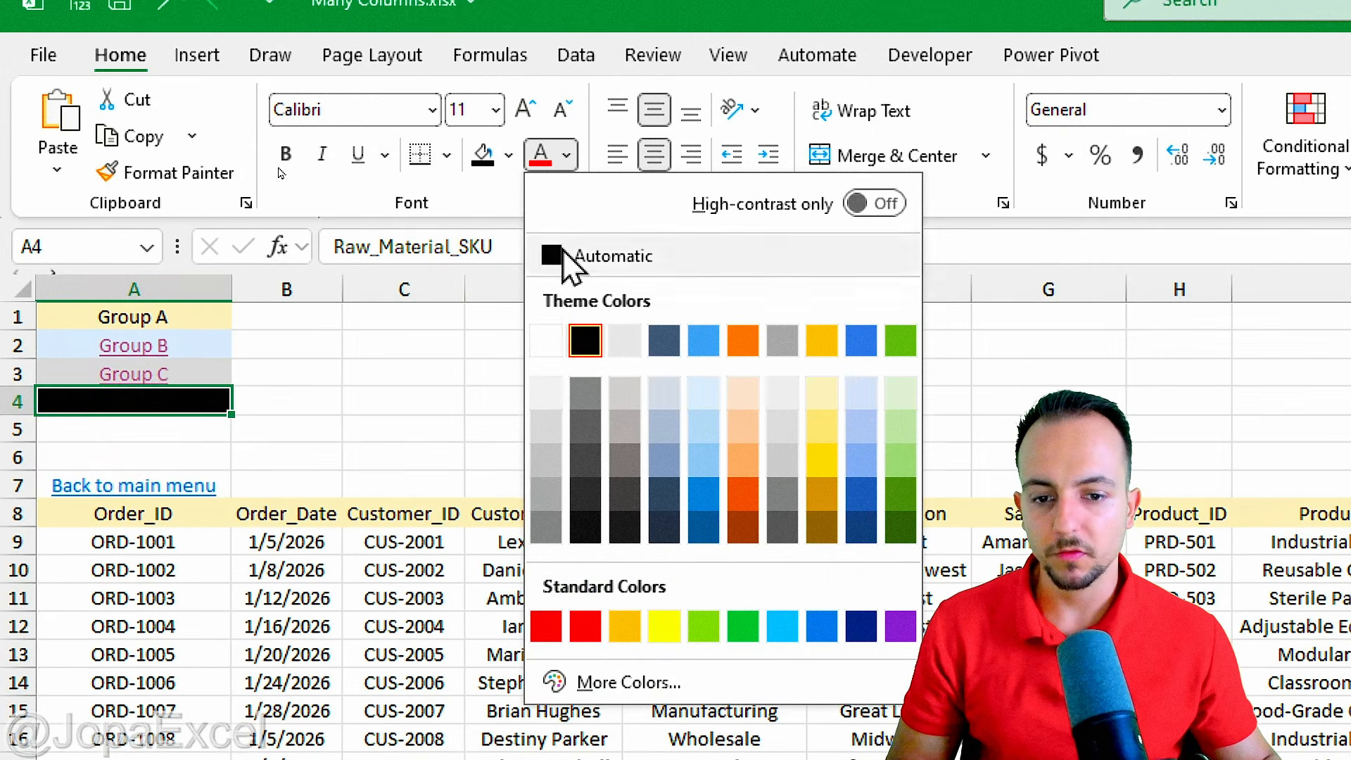
left_click(546, 339)
Hyperlink the Raw_Material_SKU menu cell A4 to cell X8 of the DONE sheet and follow the link to test it.
right_click(181, 401)
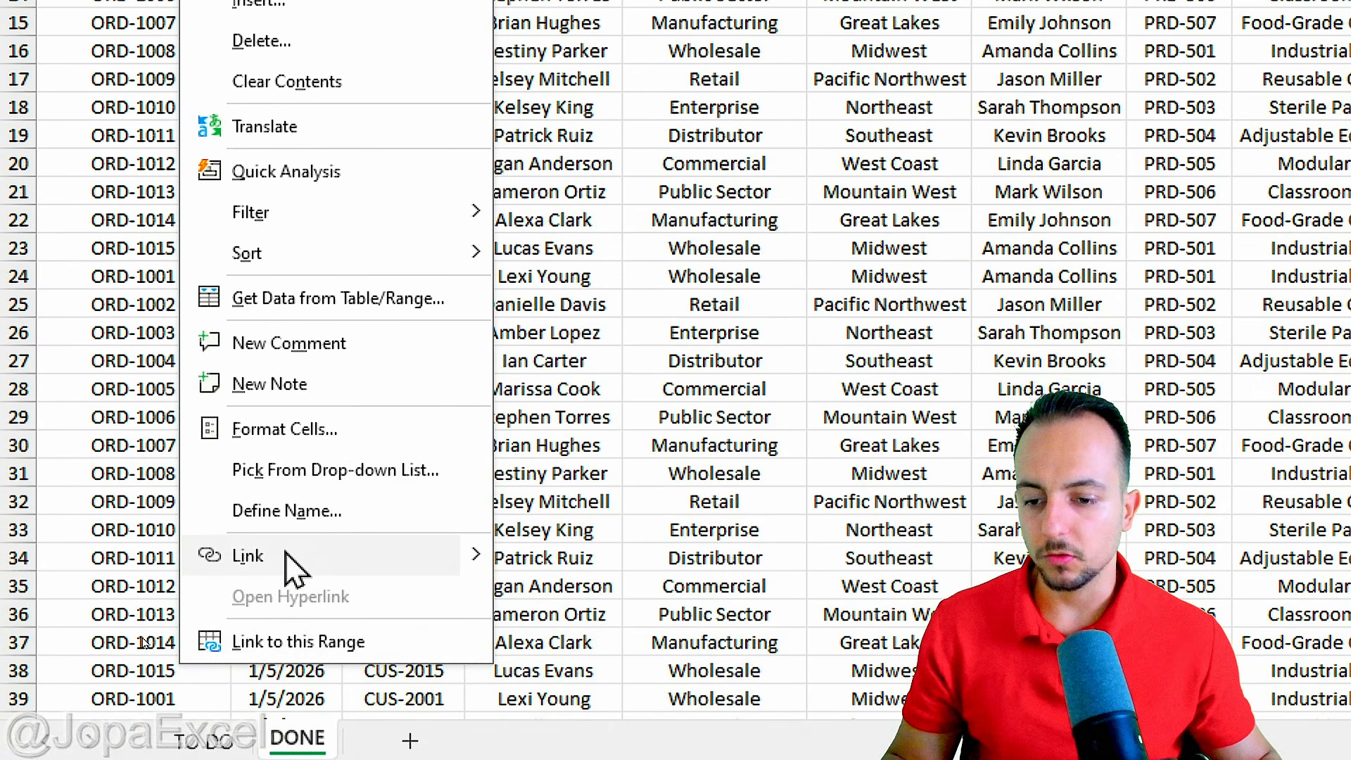
left_click(289, 559)
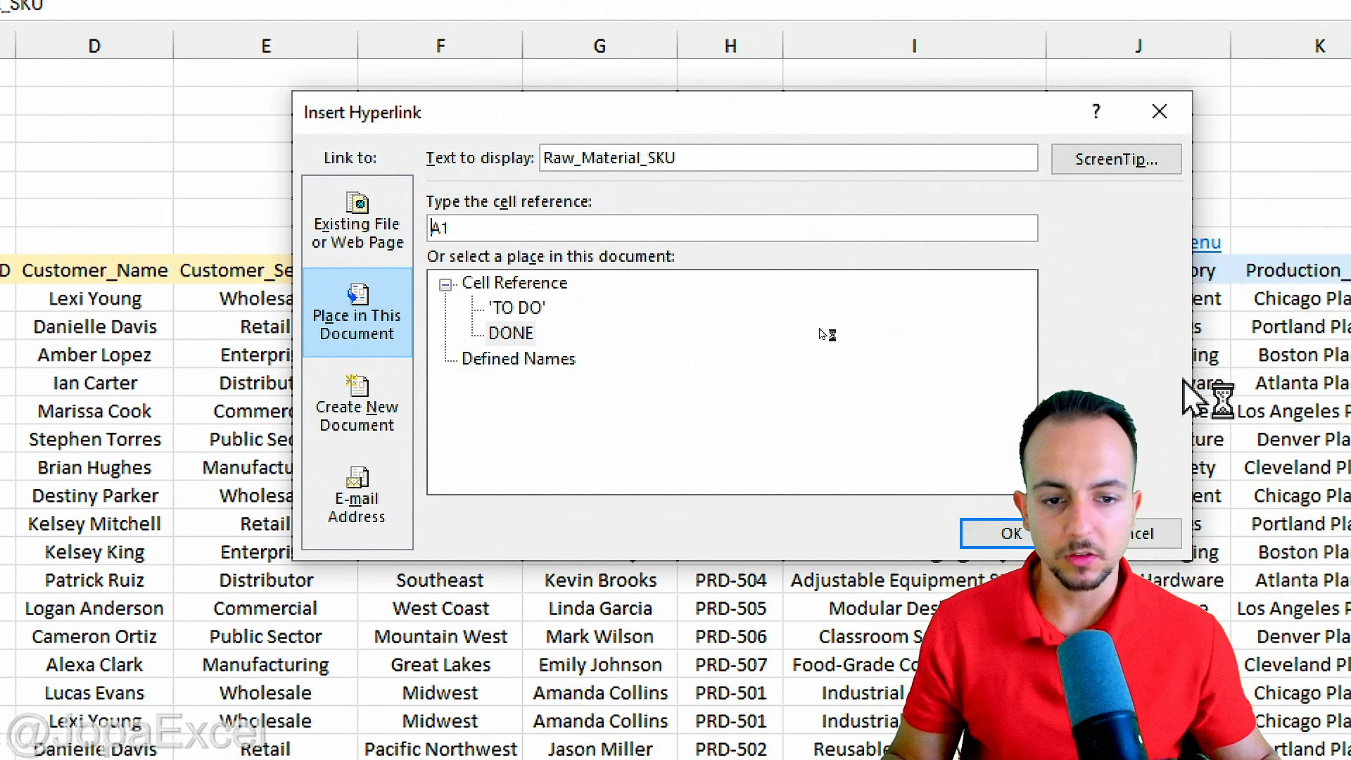
left_click(960, 197)
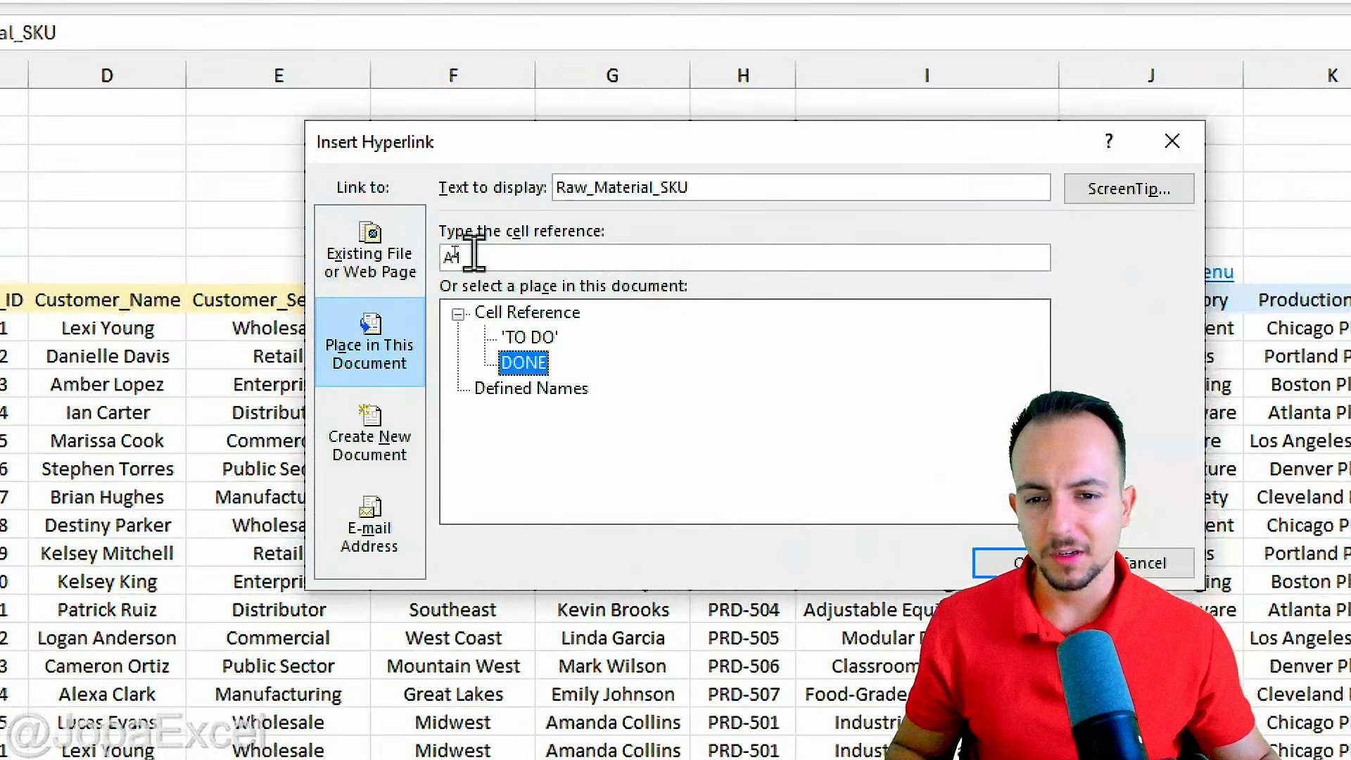
left_click_drag(455, 252, 430, 253)
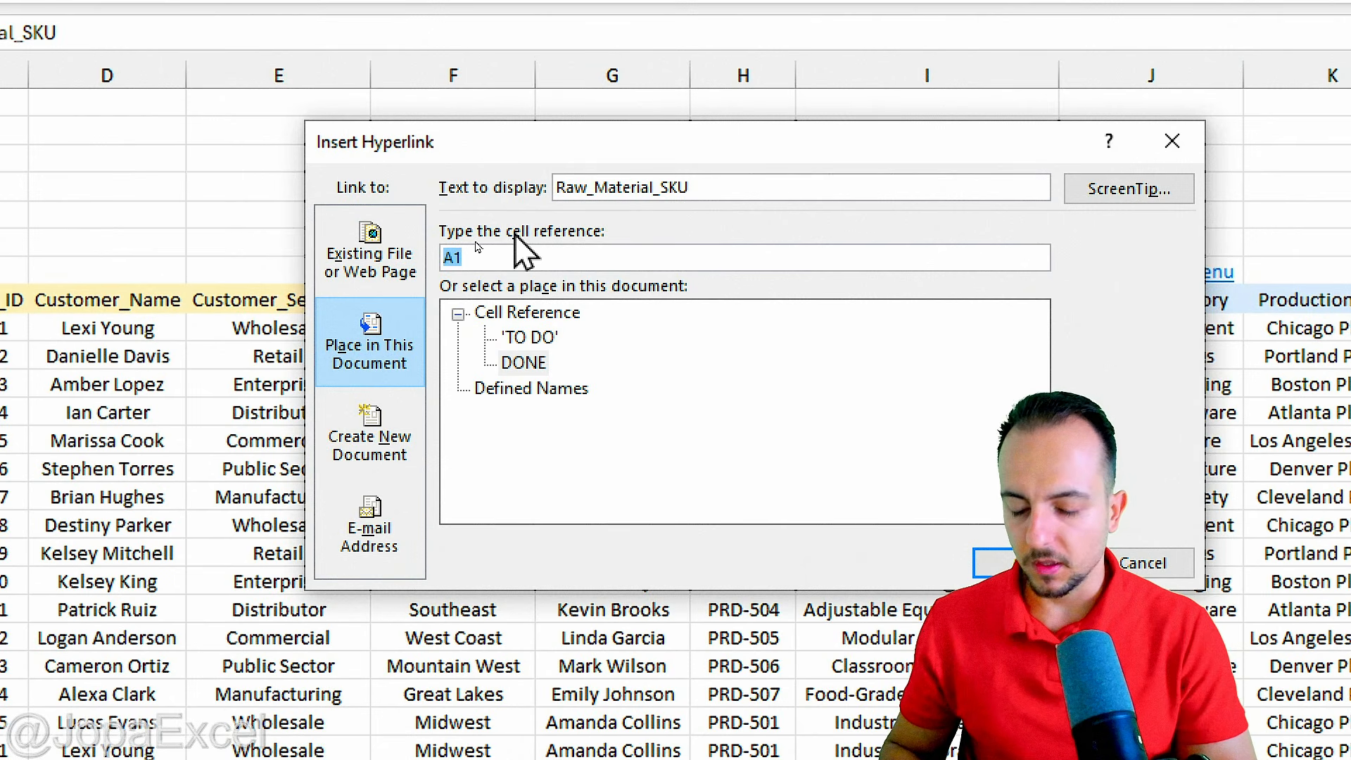
type("x8")
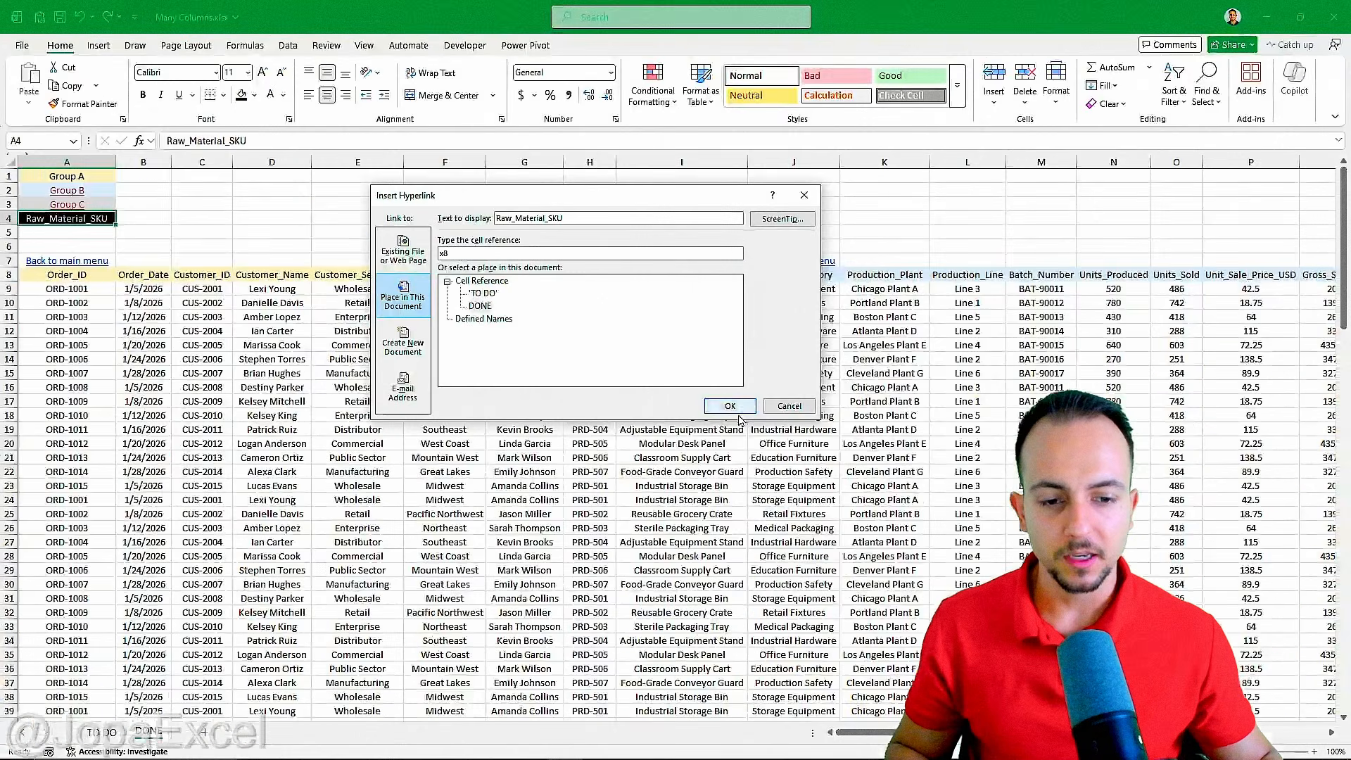
left_click(736, 411)
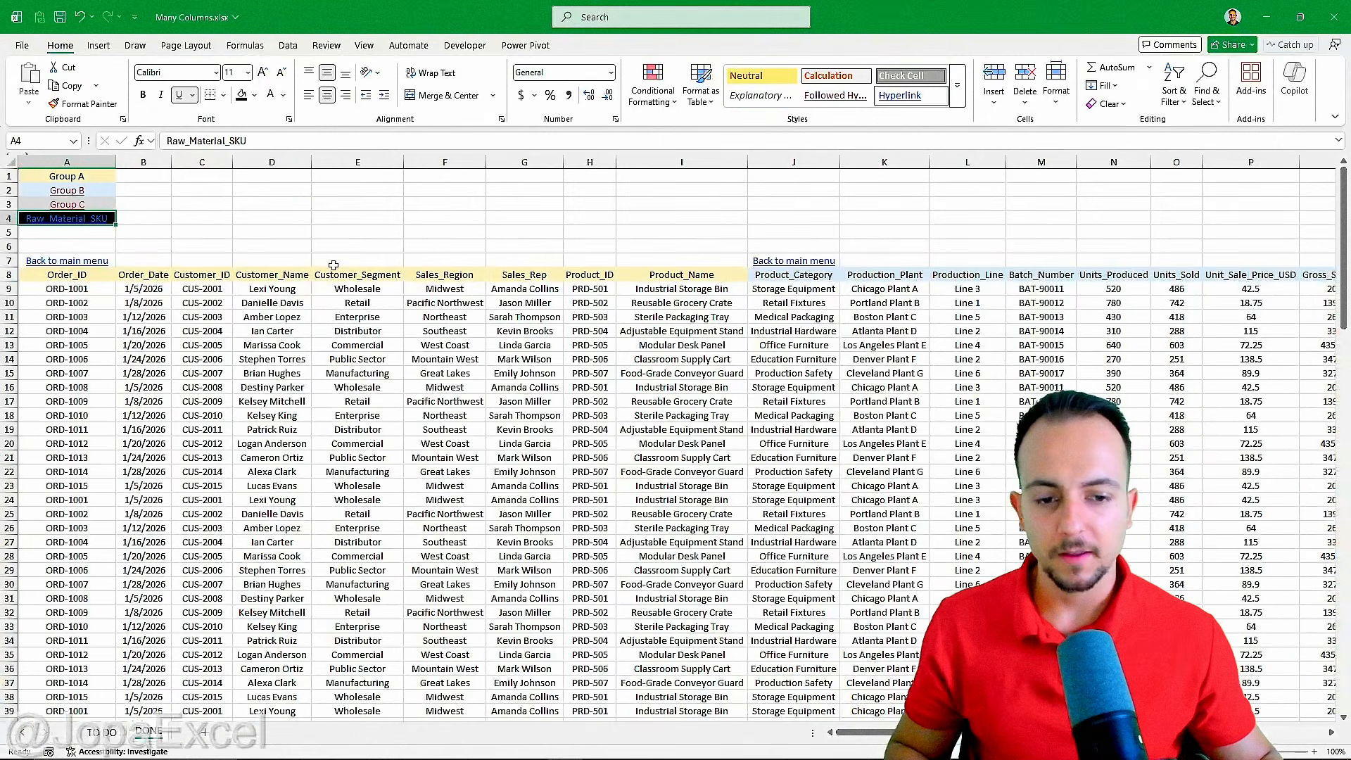
left_click(49, 219)
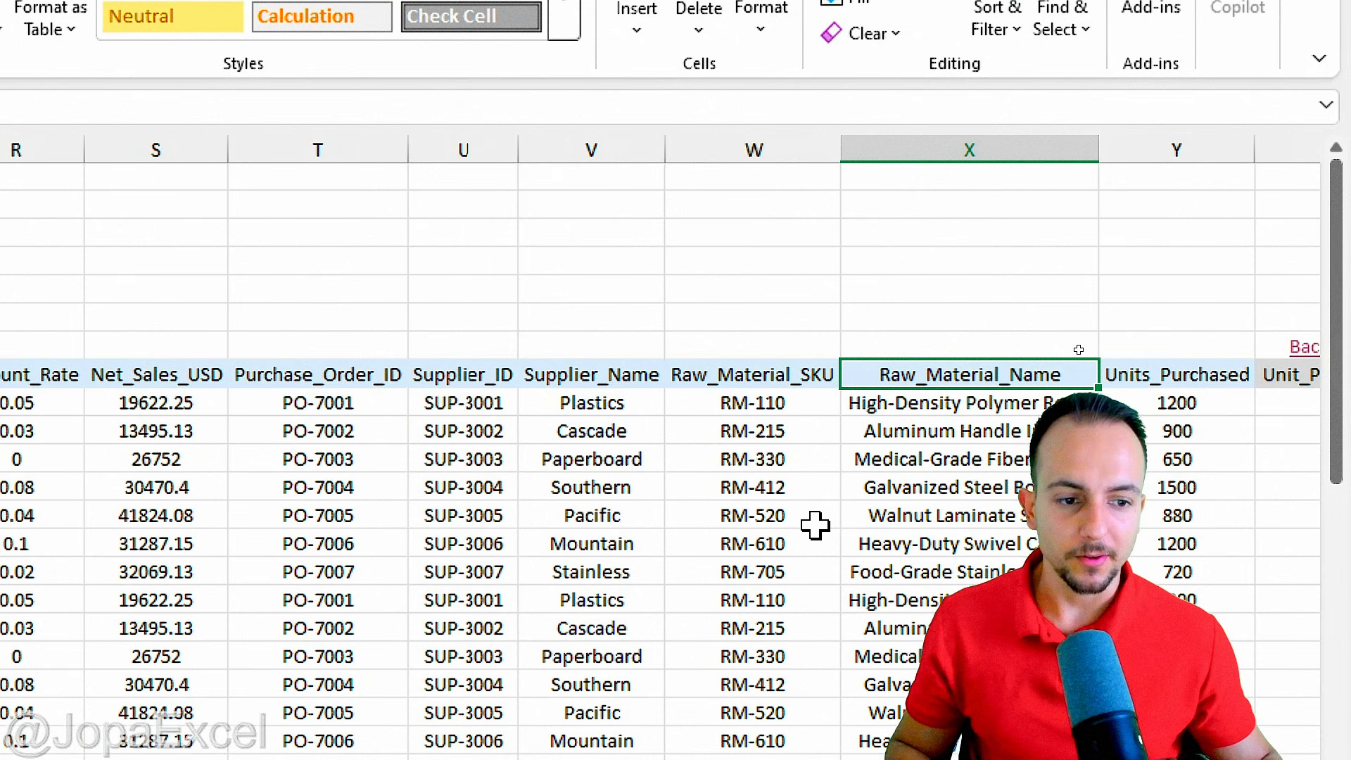
Check which column and cell hold the Raw_Material_SKU header, and return to cell A1 of the menu.
left_click(754, 148)
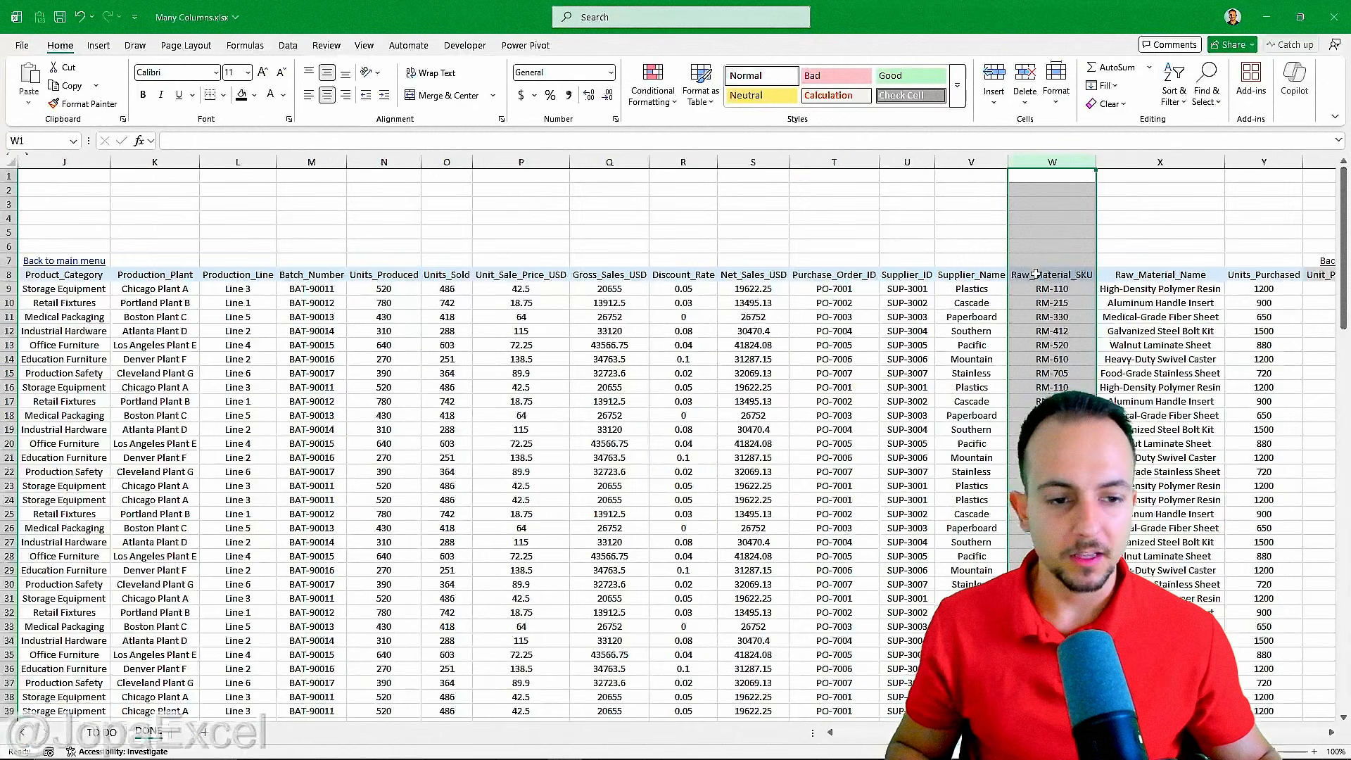
left_click(720, 377)
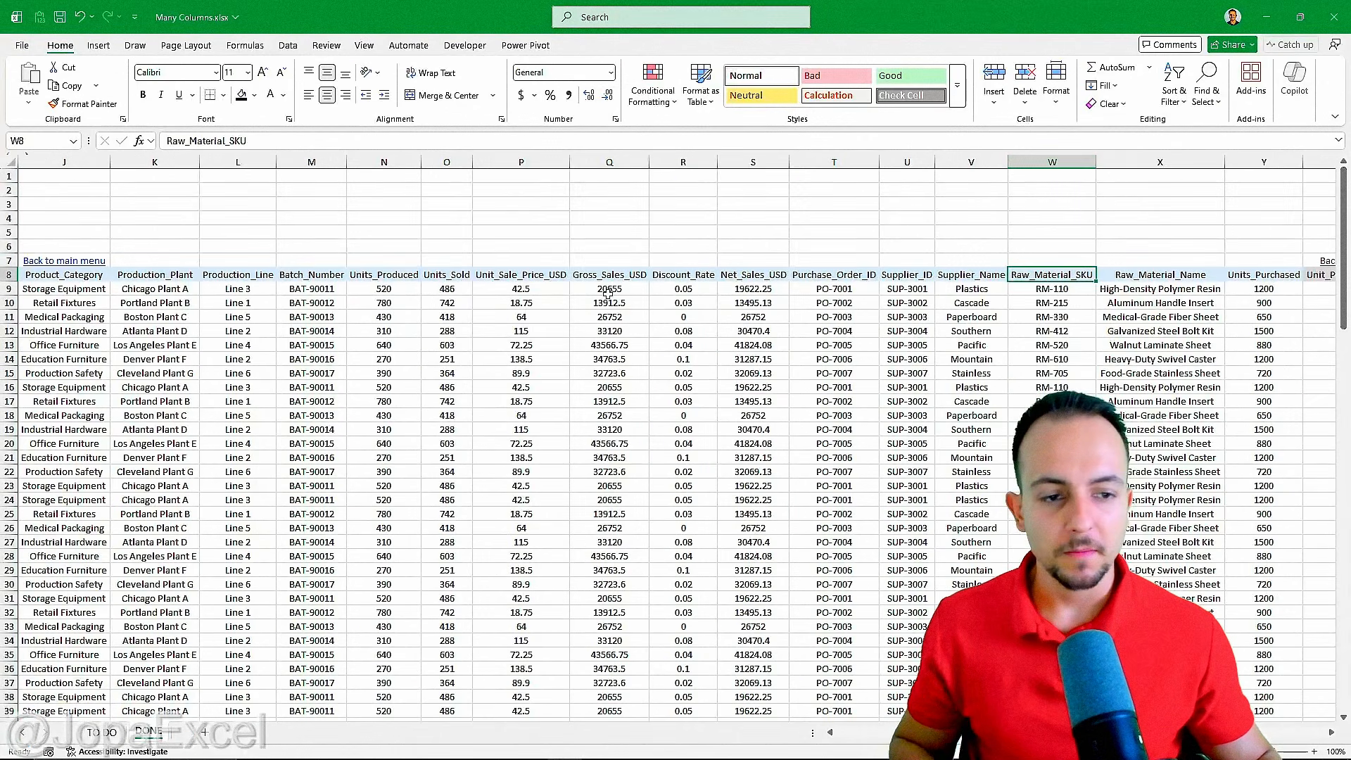
scroll(607, 295, "left", 3)
left_click(90, 178)
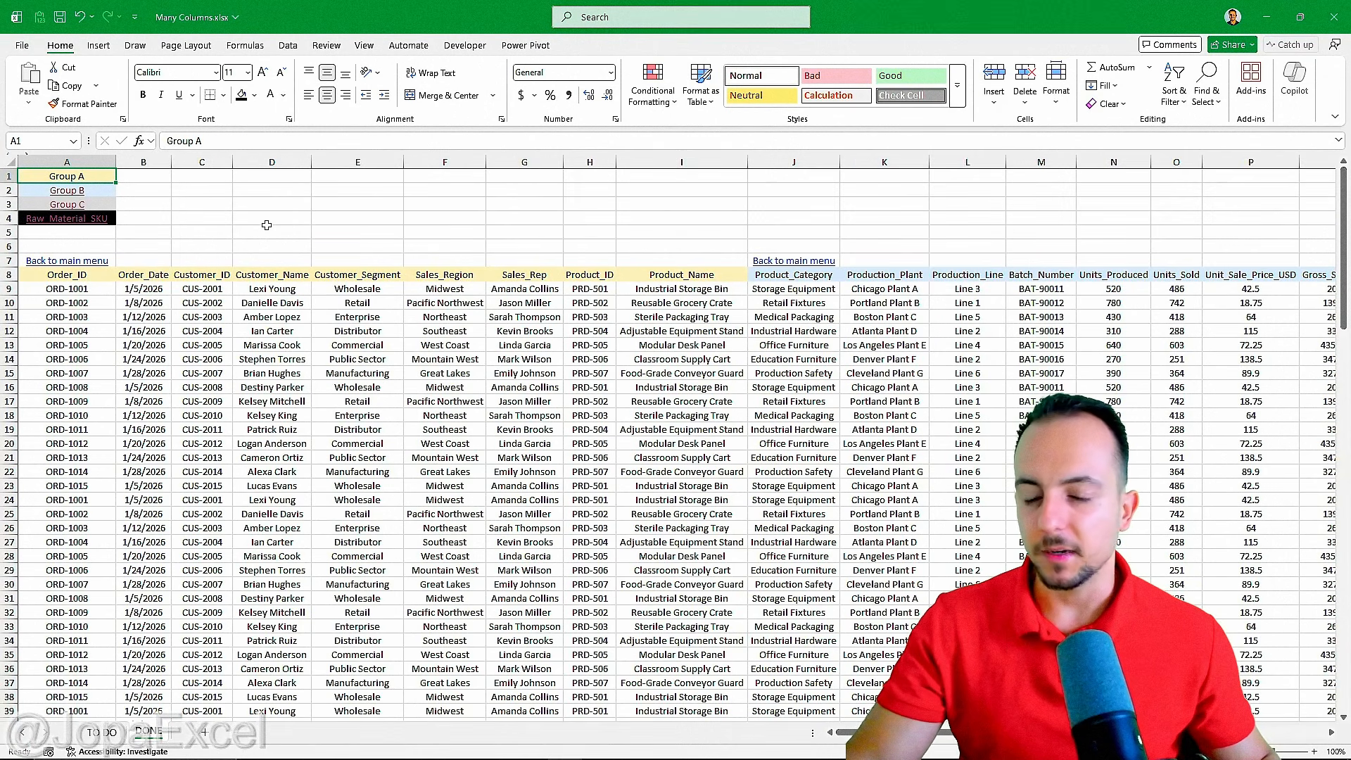